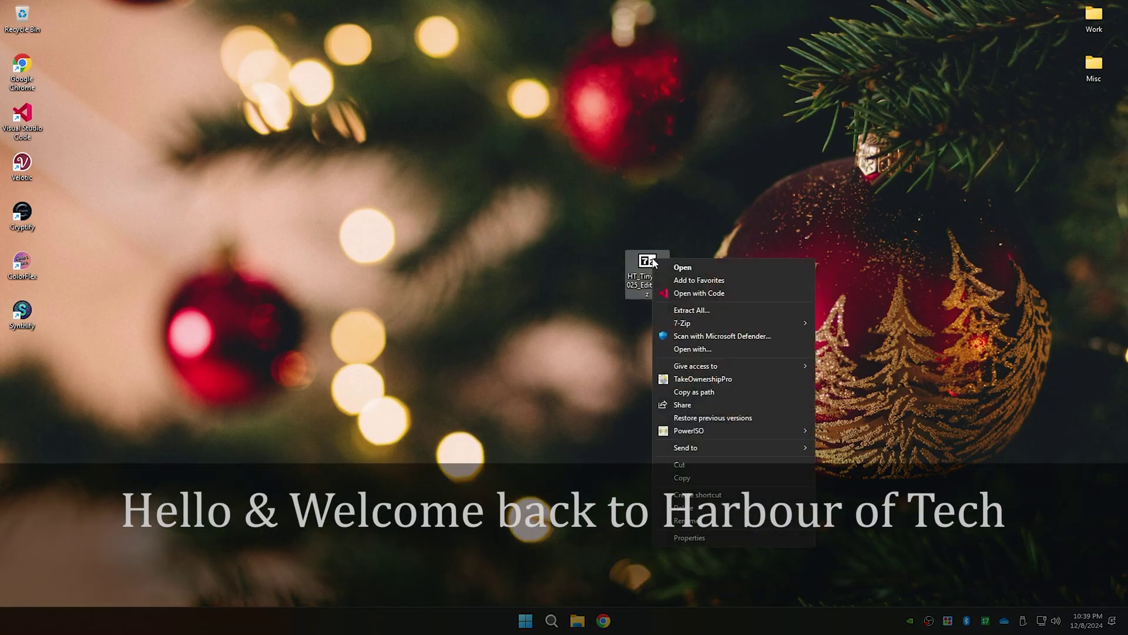
Step: Extract the HT_Tiny11_2025_Edition .7z to the desktop and place its folder beside the archive
mouse_move(696, 322)
left_click(855, 353)
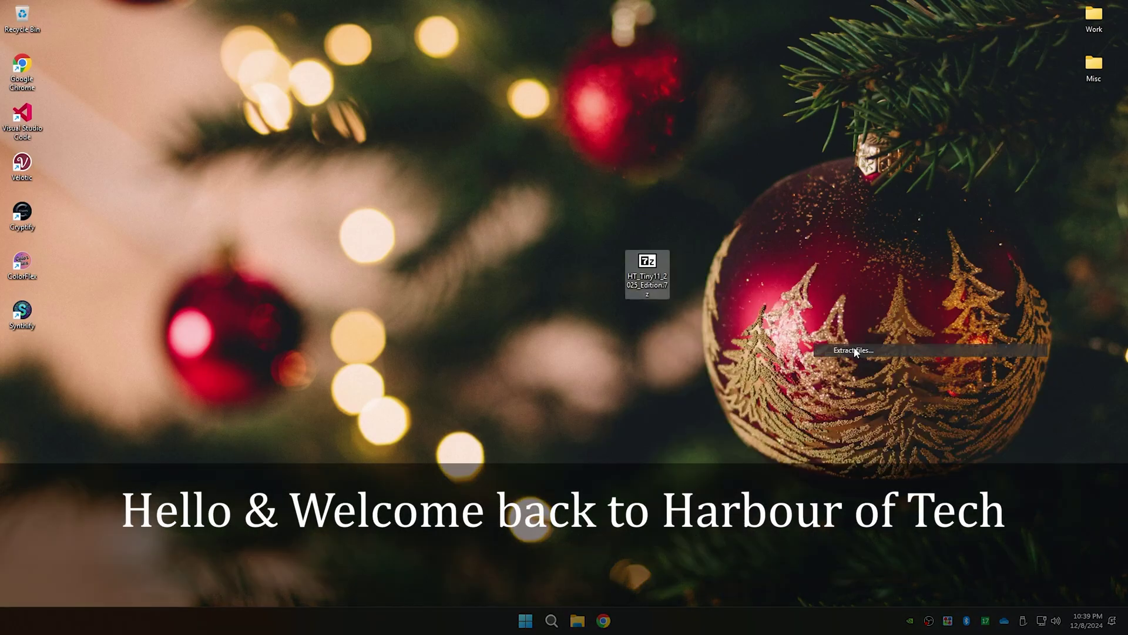
left_click(556, 384)
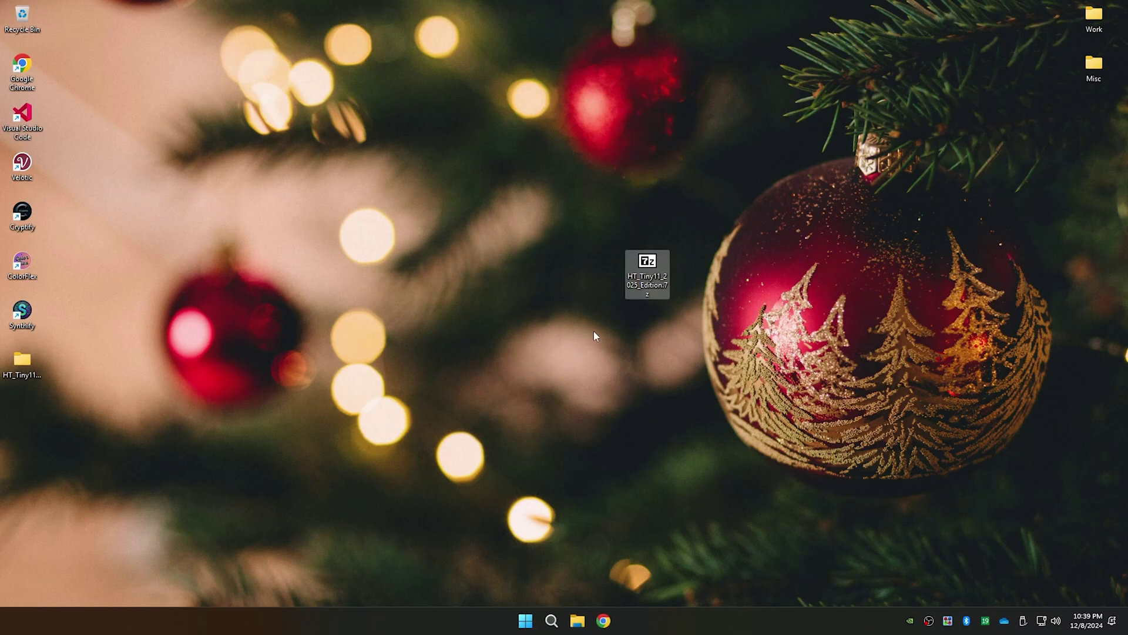
left_click(593, 331)
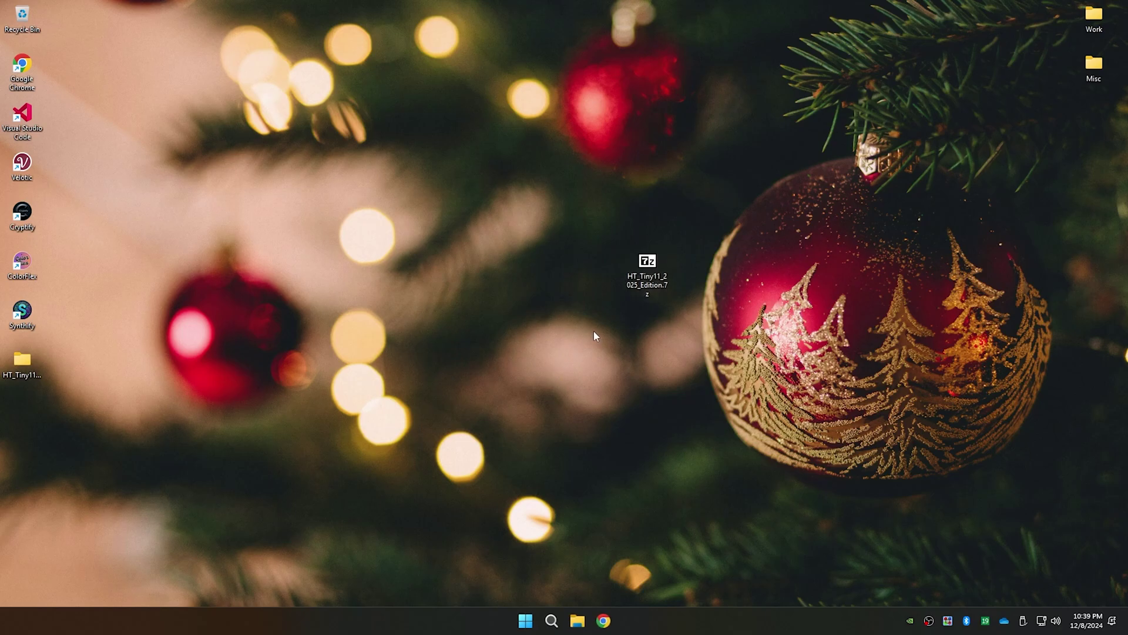
left_click_drag(23, 361, 603, 264)
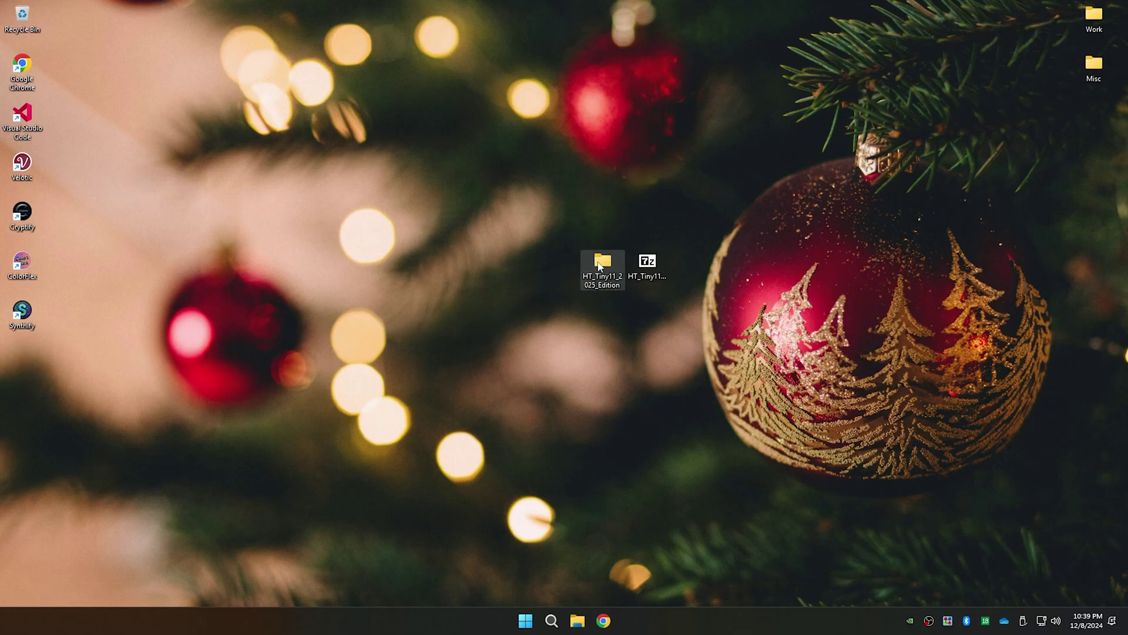
Step: Launch Rufus from the extracted folder and write Tiny11_2025_Harbour_of_Tech.iso to the 16GB USB, erasing it
double_click(603, 265)
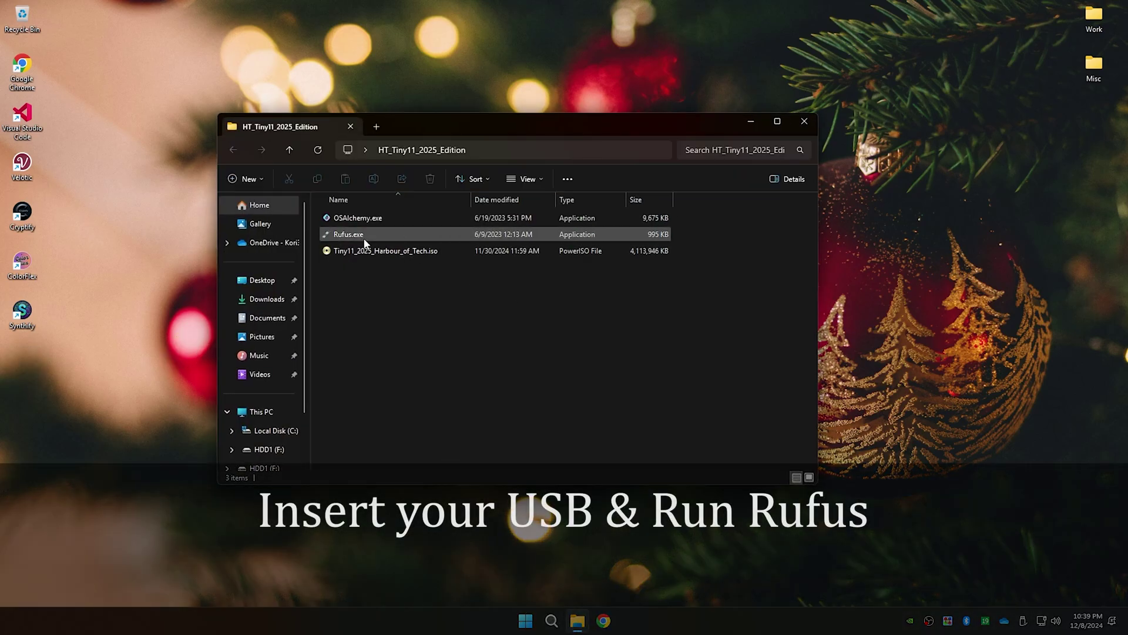
double_click(351, 234)
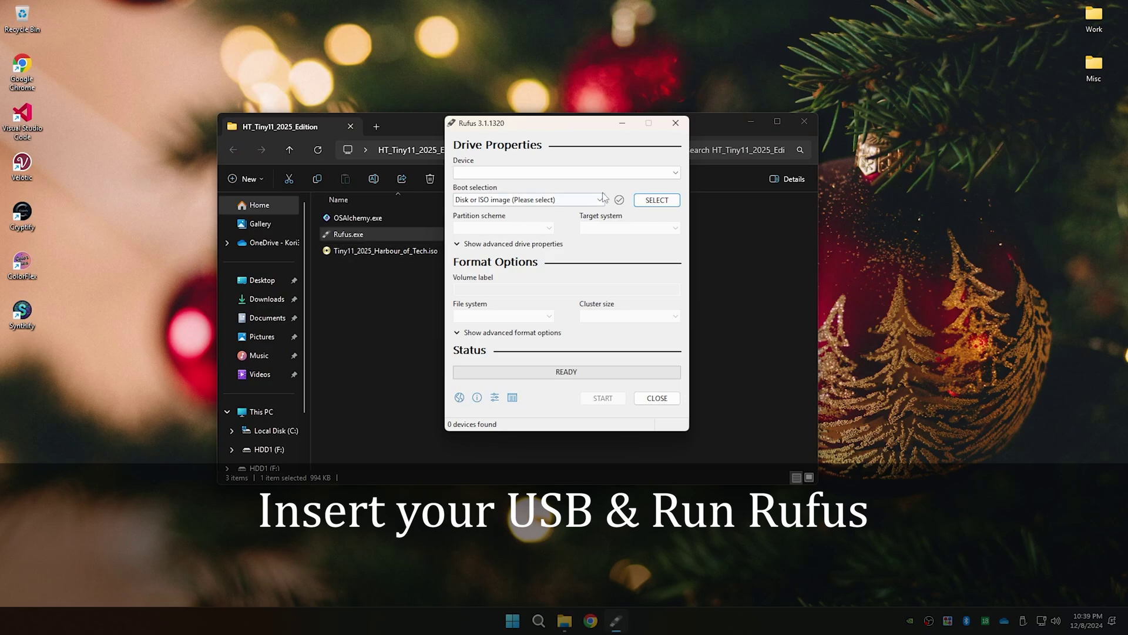
left_click(656, 200)
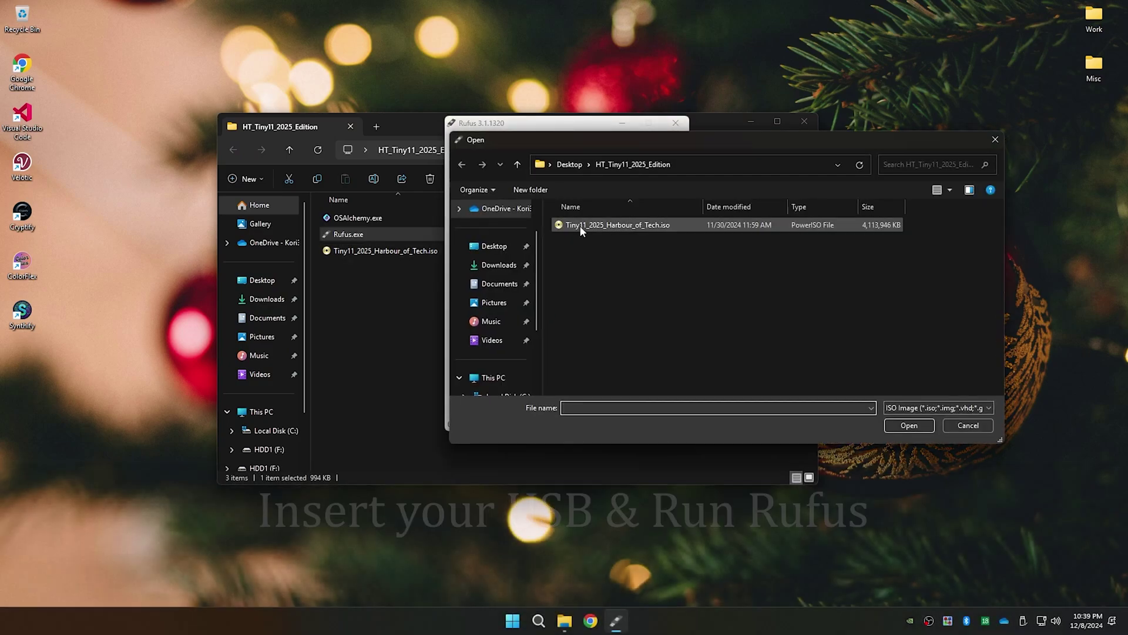
left_click(580, 226)
double_click(580, 226)
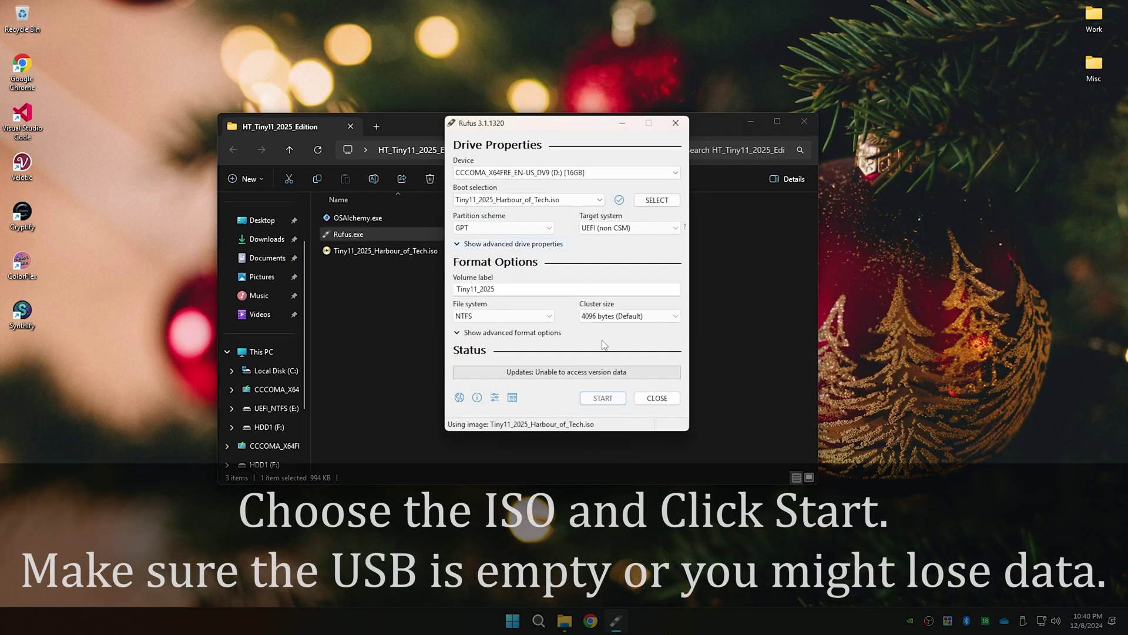
left_click(602, 398)
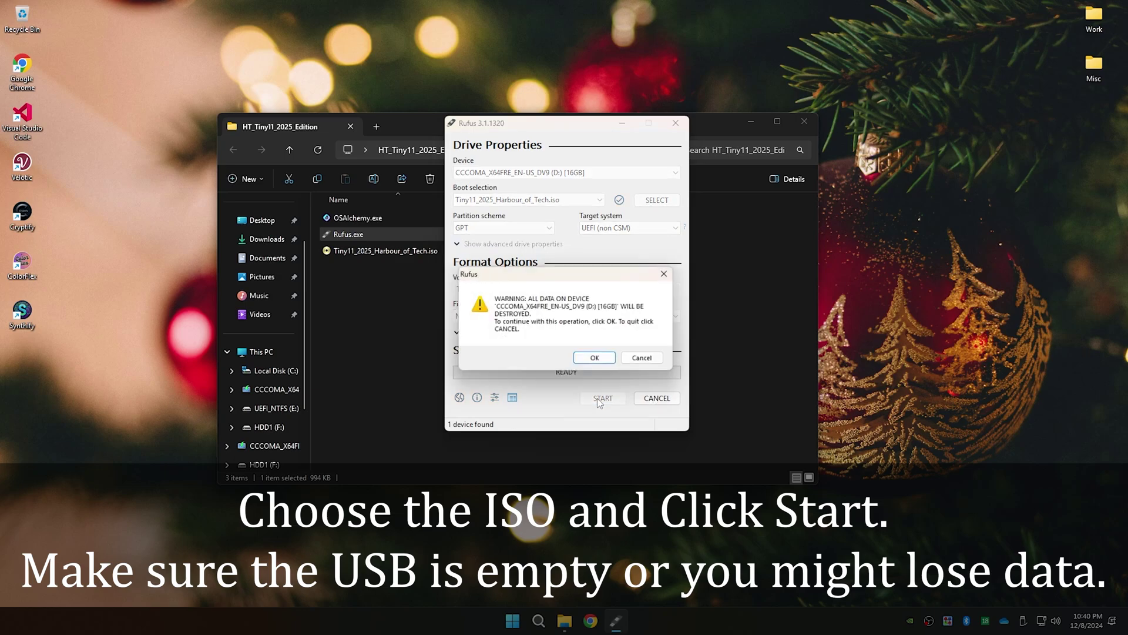
left_click(595, 359)
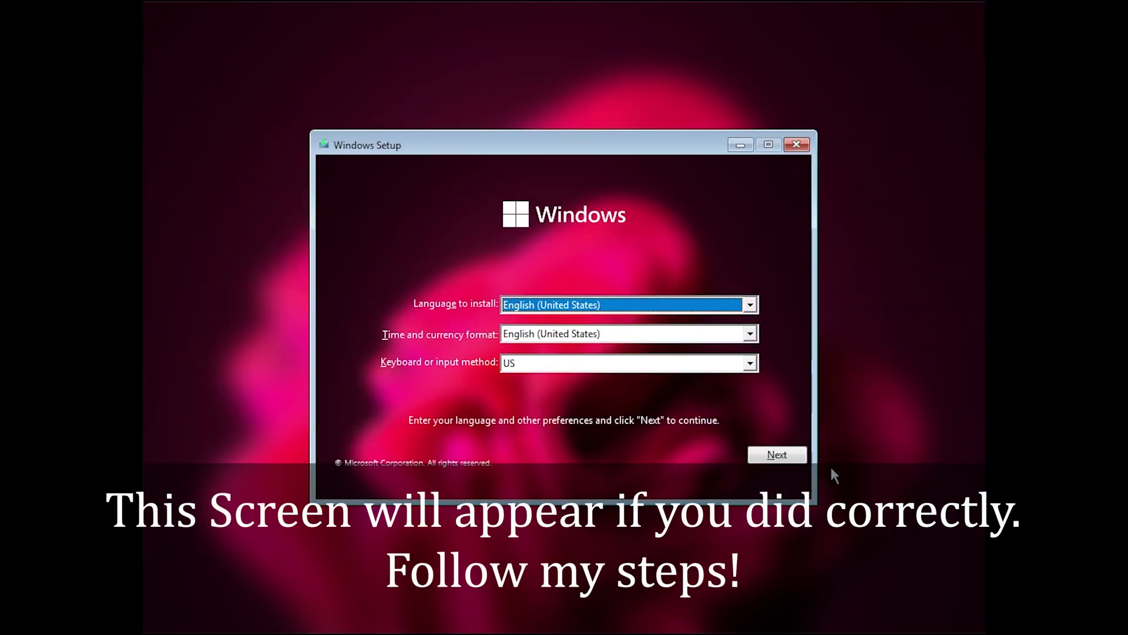
Step: Start setup with default language, no product key, license accepted and a custom Windows-only install
left_click(777, 454)
left_click(573, 328)
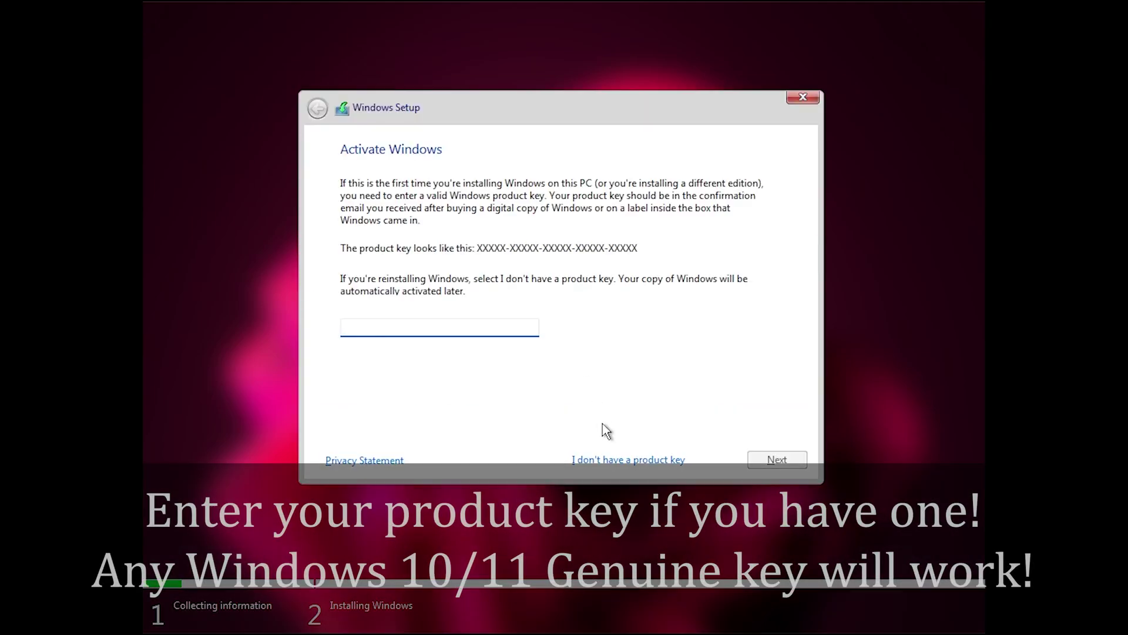
left_click(608, 458)
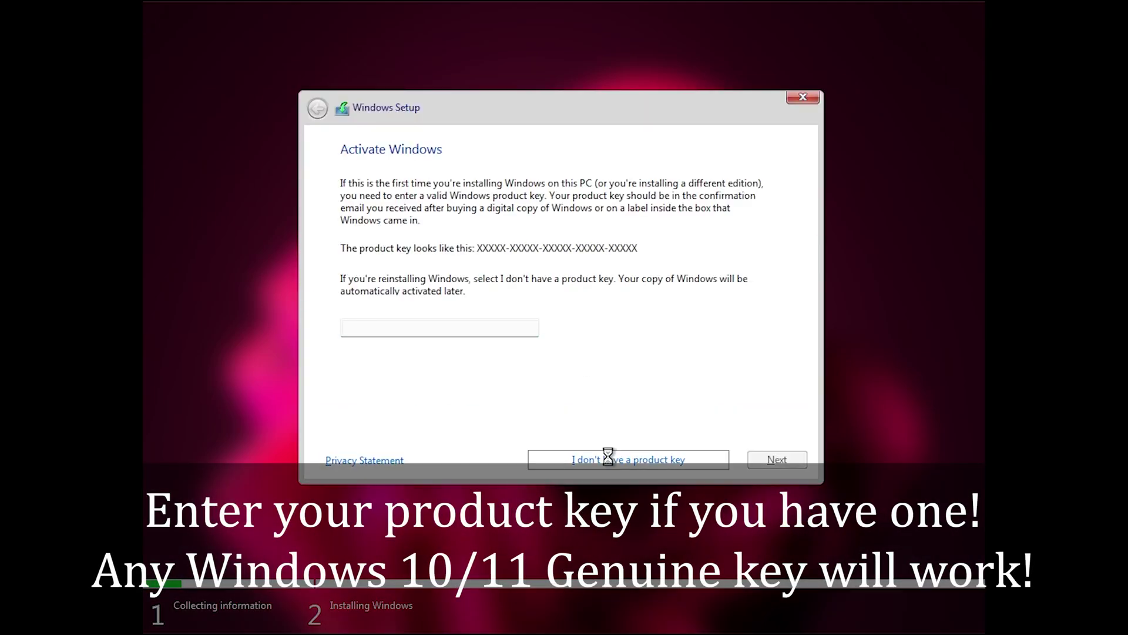
left_click(584, 424)
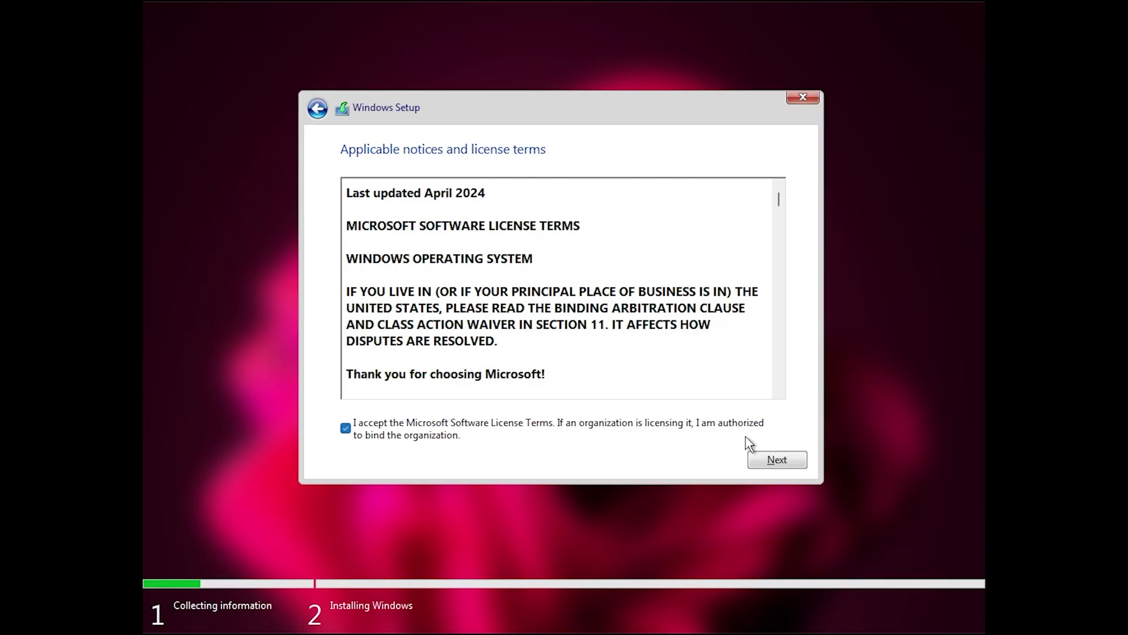
left_click(776, 460)
left_click(494, 298)
Step: Delete Drive 0 Partitions 3, 2 and 1, then install Windows into the unallocated space
left_click(564, 273)
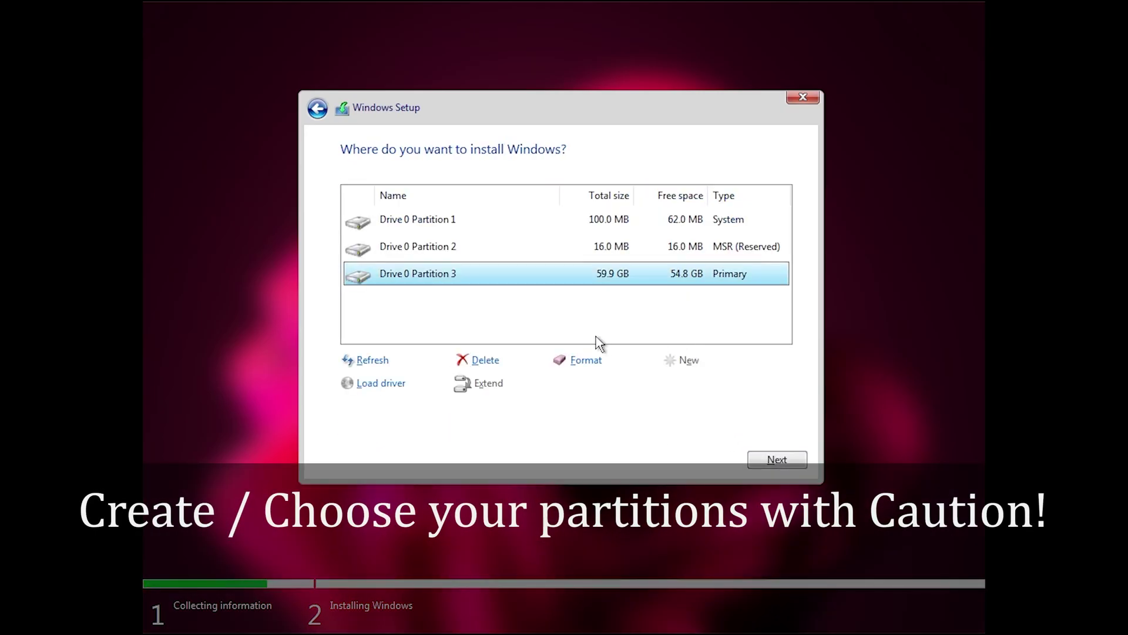
left_click(483, 360)
left_click(677, 383)
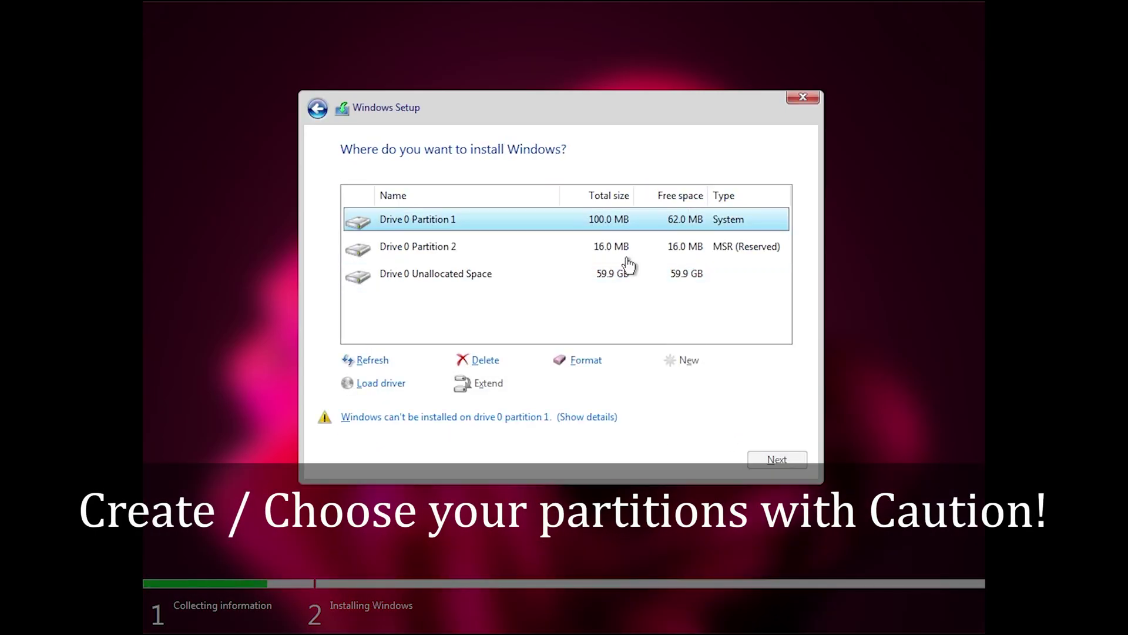
left_click(628, 247)
left_click(483, 360)
left_click(677, 321)
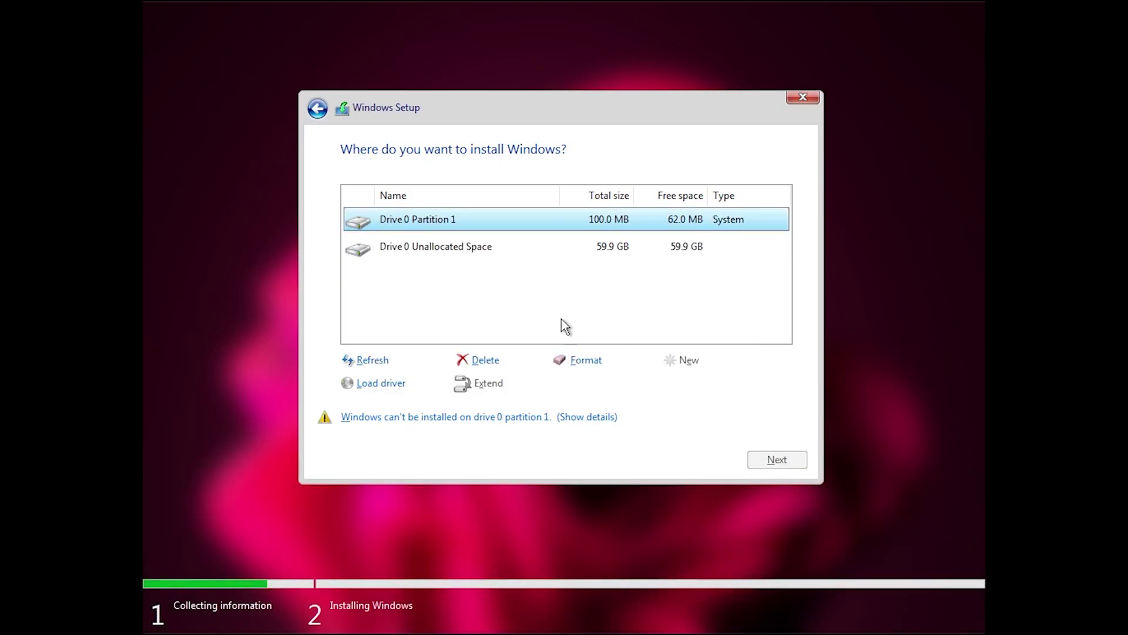
left_click(483, 360)
left_click(677, 384)
left_click(777, 459)
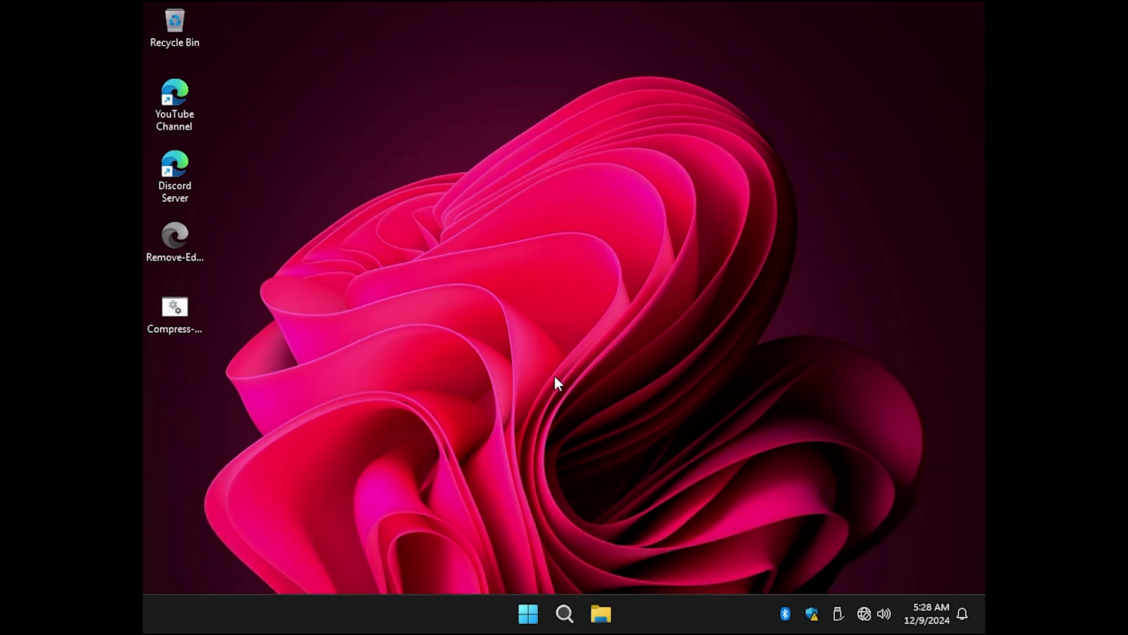
Step: Run Compress-Drive.bat as administrator and agree to compress drive C:
right_click(189, 308)
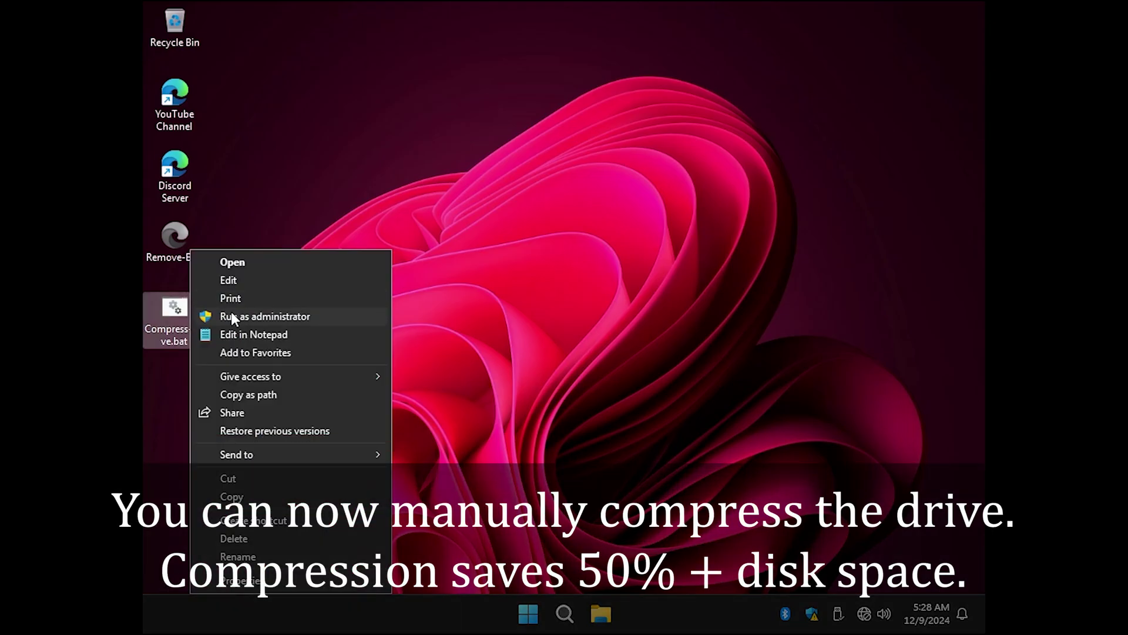
left_click(266, 317)
left_click(501, 431)
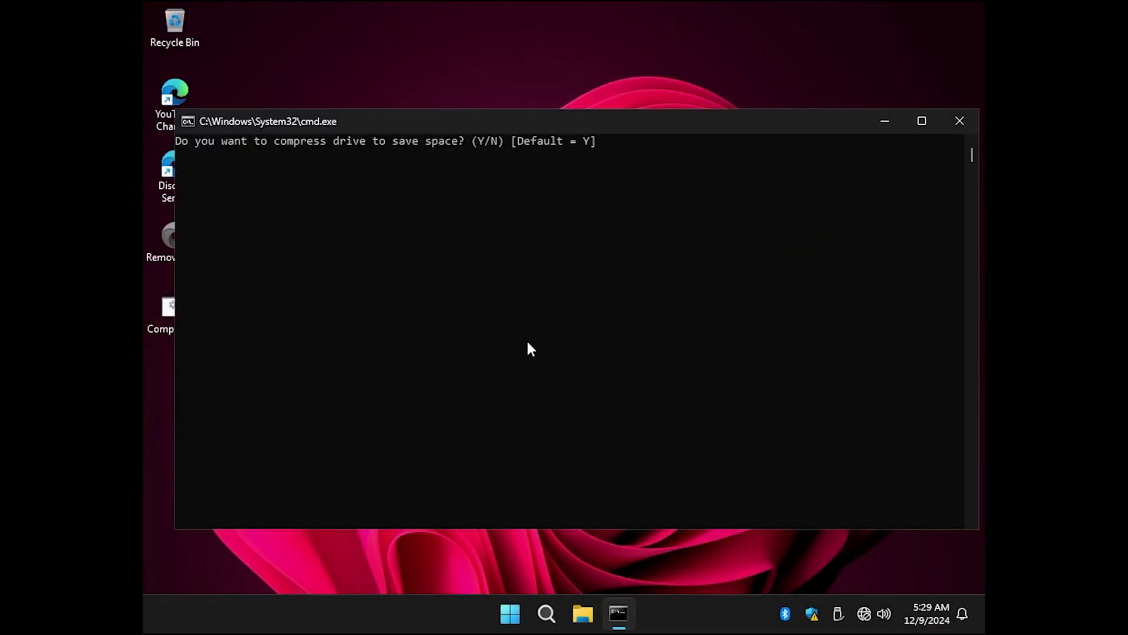
key("Return")
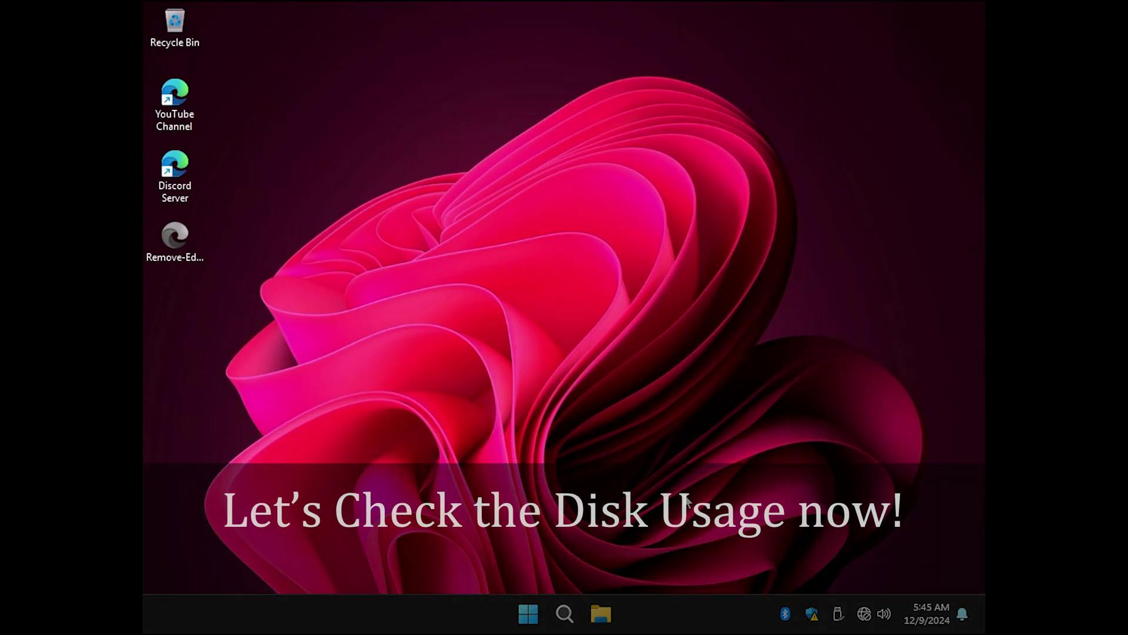
left_click(604, 612)
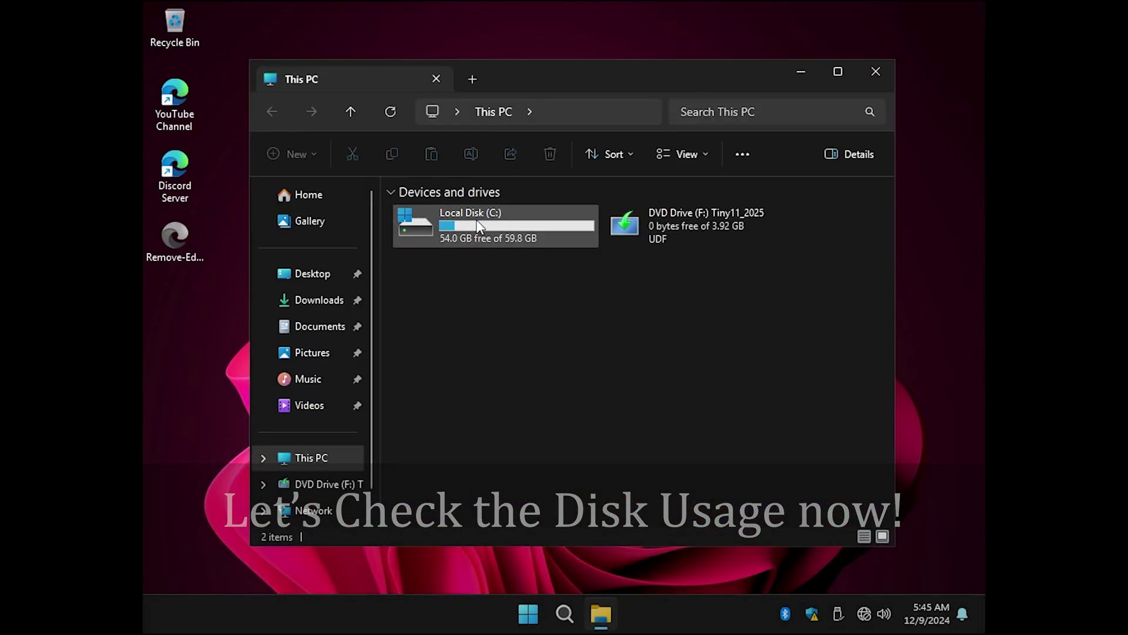
right_click(477, 220)
left_click(556, 478)
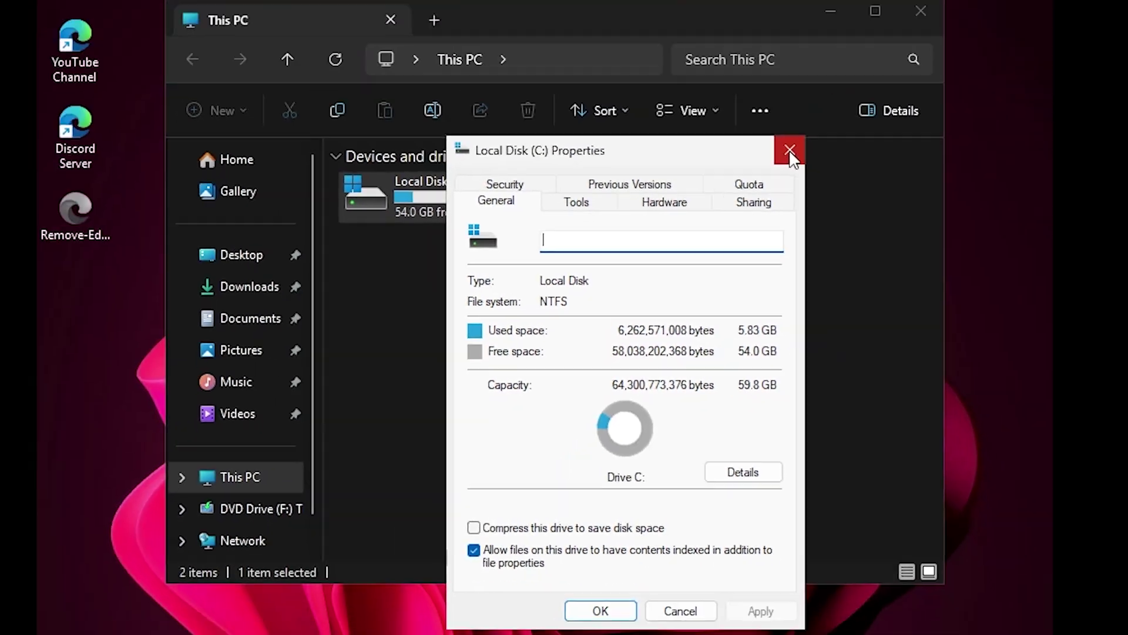
left_click(796, 143)
left_click(803, 330)
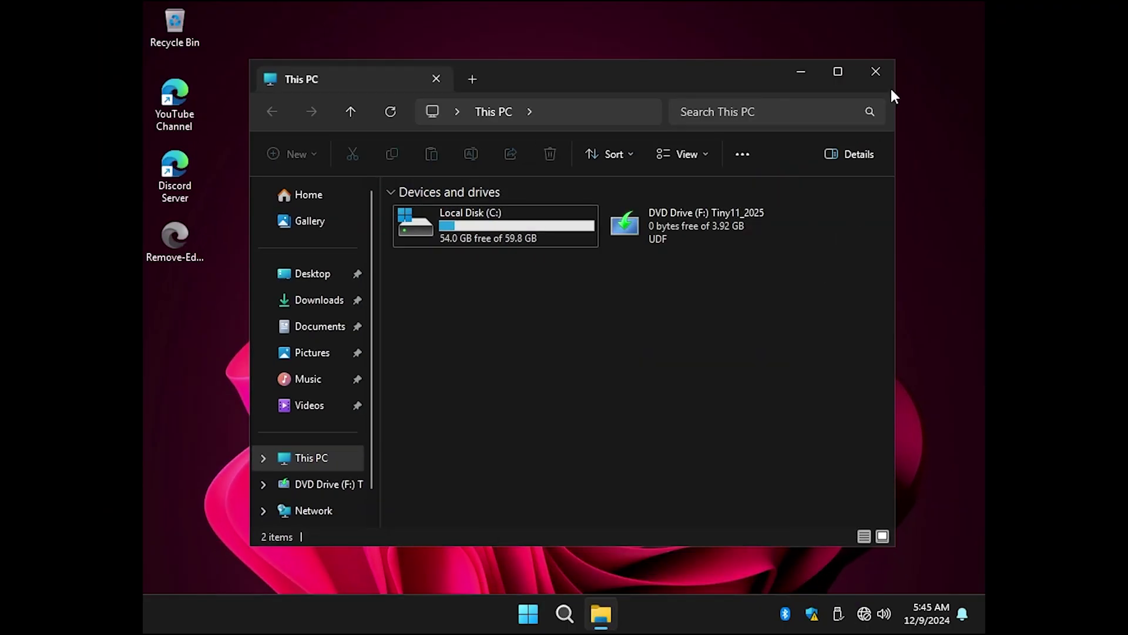
left_click(877, 72)
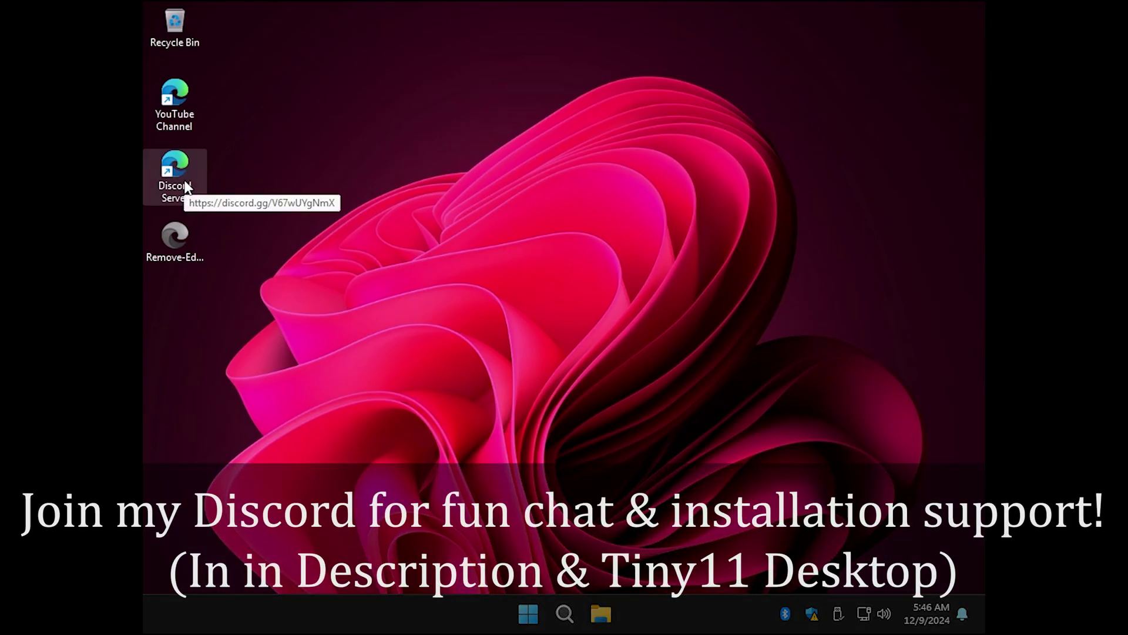
double_click(184, 96)
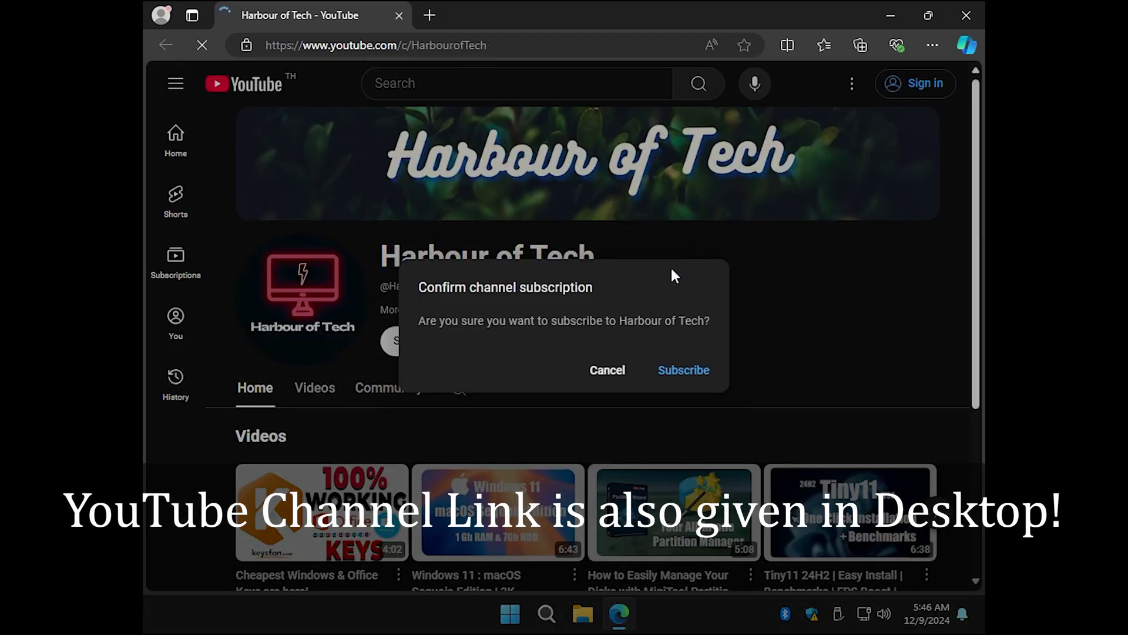
left_click(683, 369)
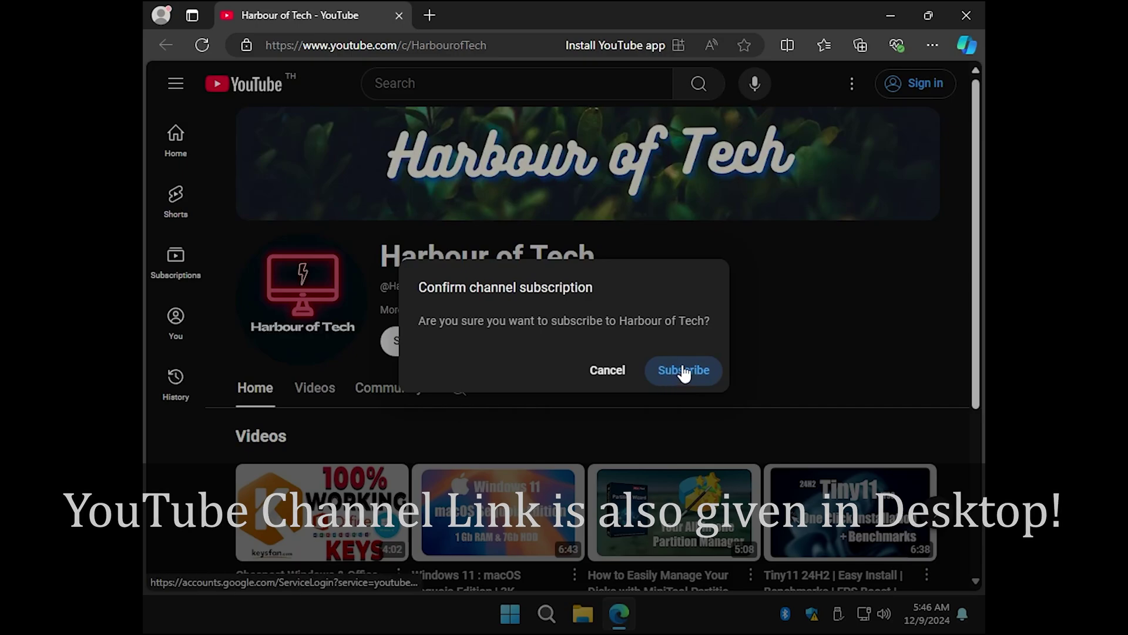
left_click(967, 15)
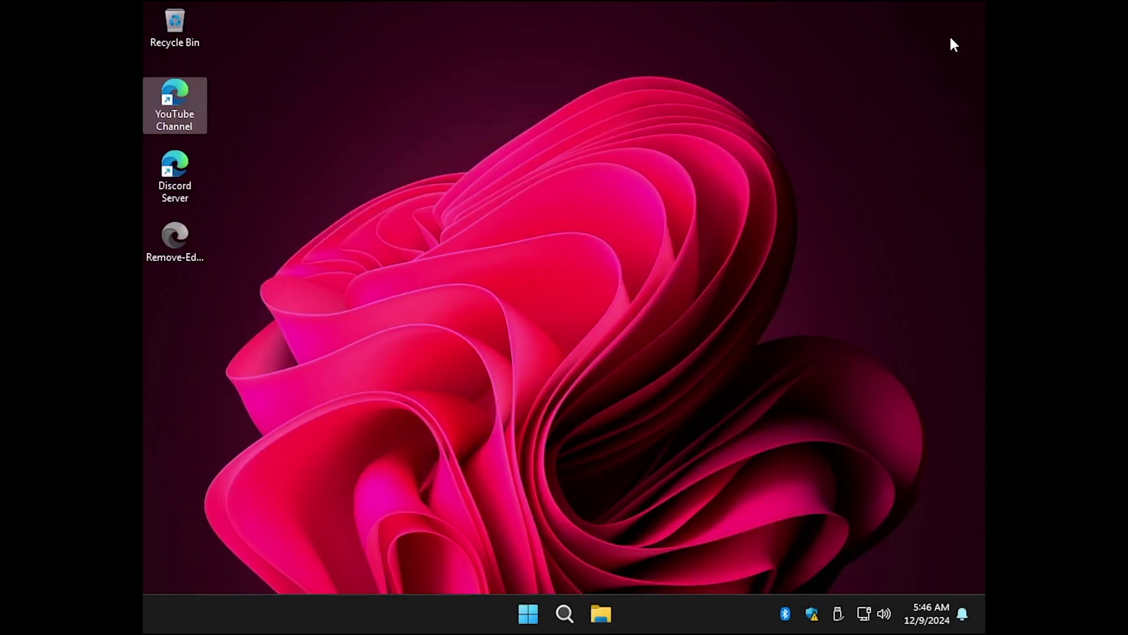
left_click(687, 263)
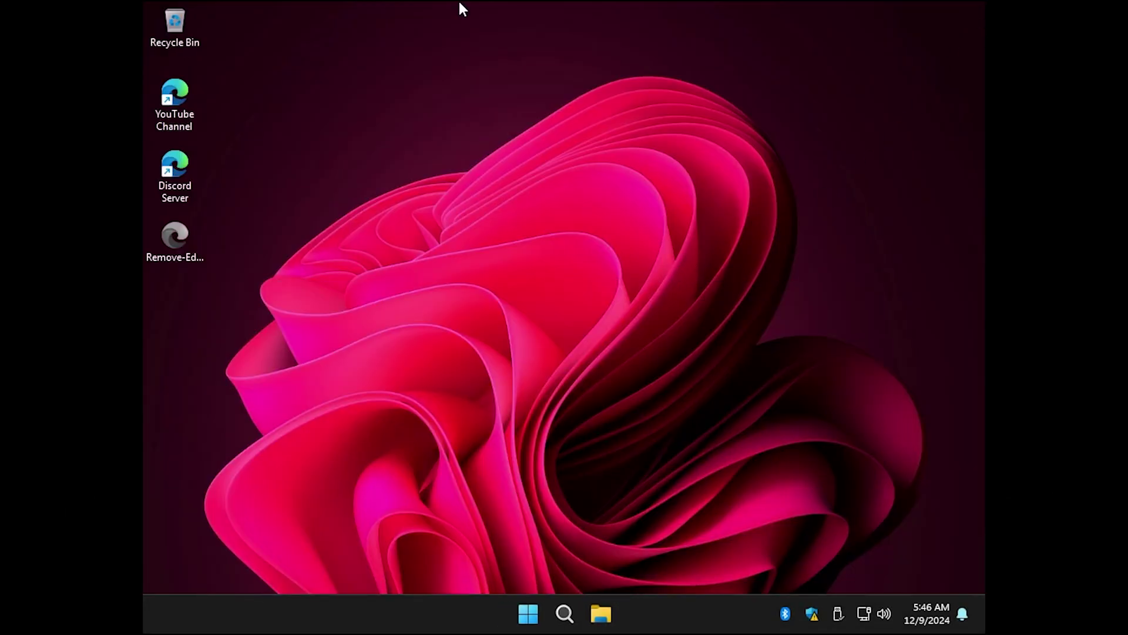
Step: Run Remove-Edge.exe from the desktop with administrator rights to strip Microsoft Edge
double_click(175, 240)
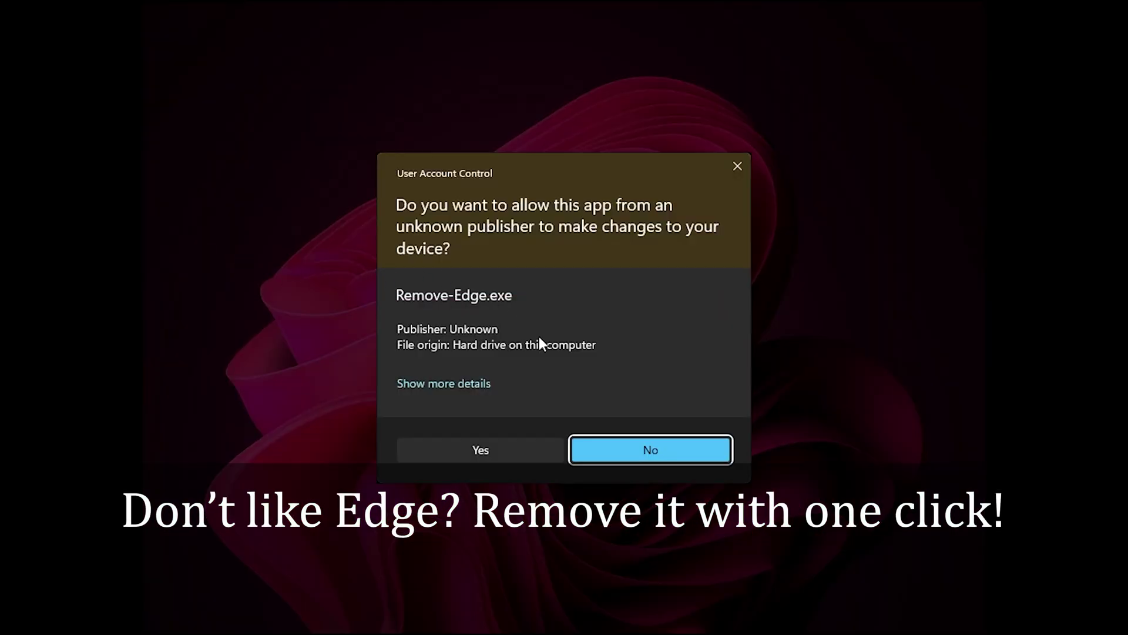
left_click(515, 447)
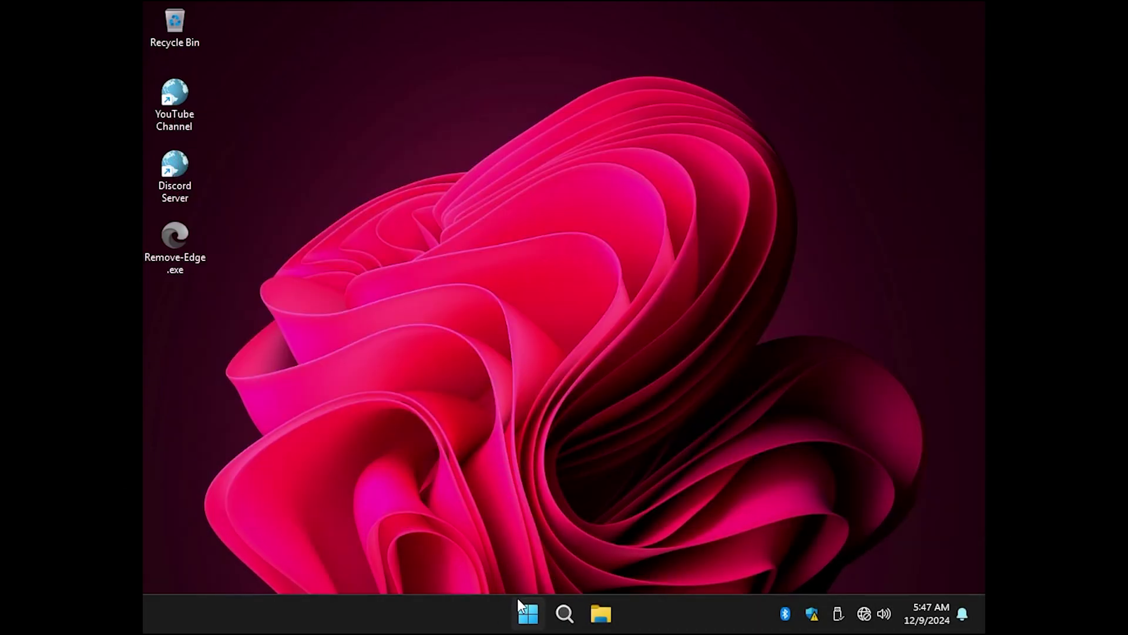
Step: From Start's All apps list, scroll through the installed apps and launch Settings
left_click(521, 604)
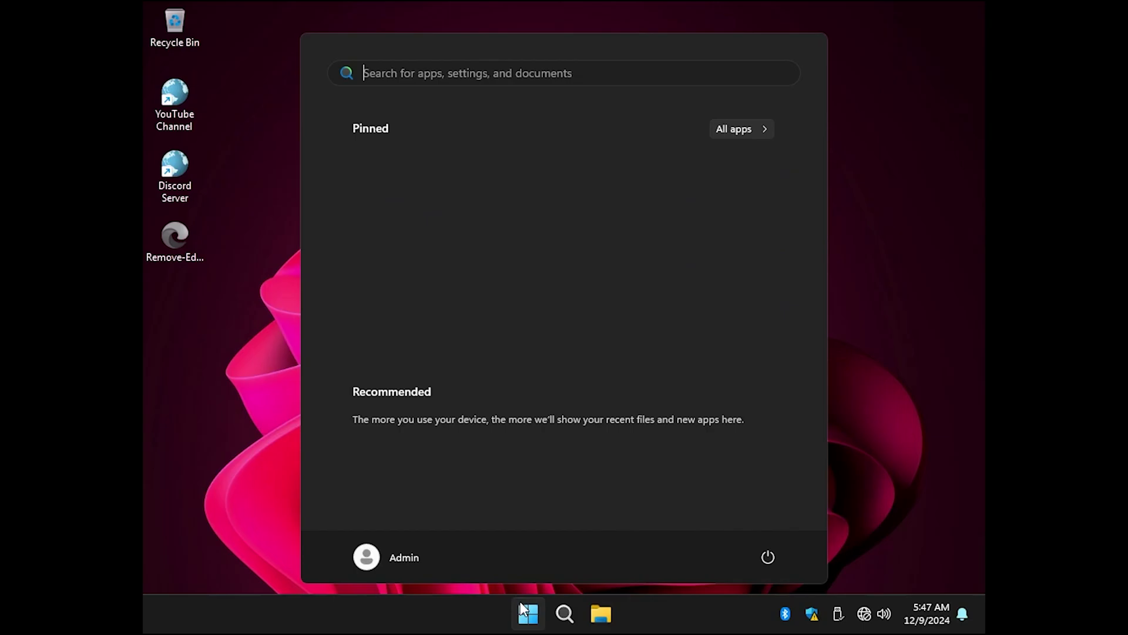
left_click(731, 132)
scroll(486, 461, "down", 2)
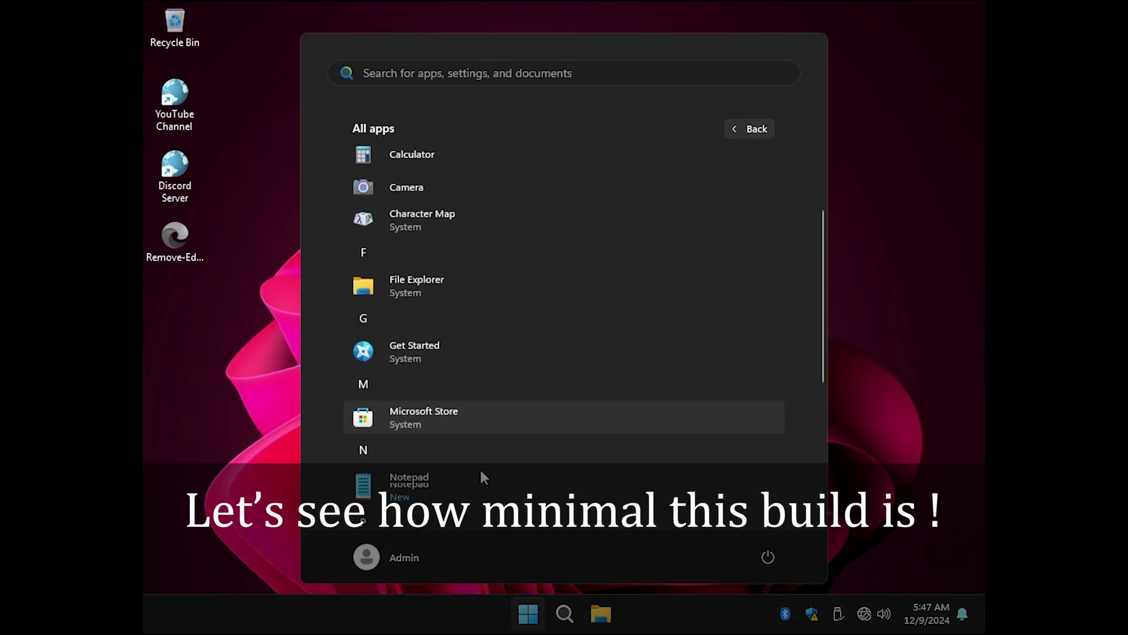
scroll(481, 467, "down", 2)
left_click(449, 483)
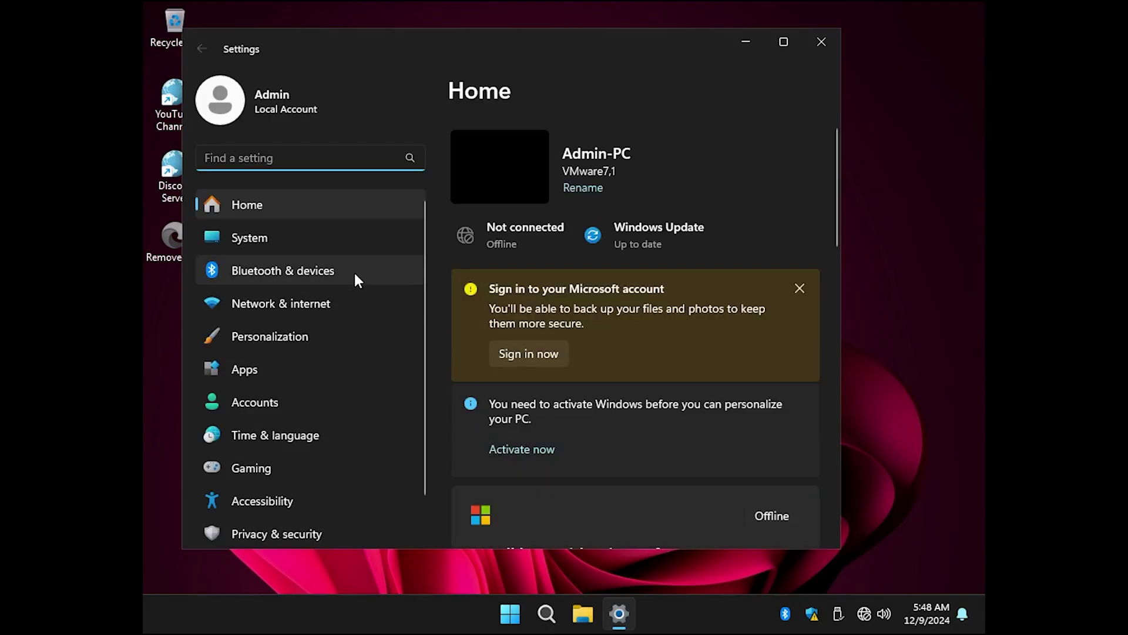
Step: View Installed apps' five entries — Calculator, Camera, Notepad, Paint, Snipping Tool — checking each uninstall menu, then close Settings
left_click(332, 371)
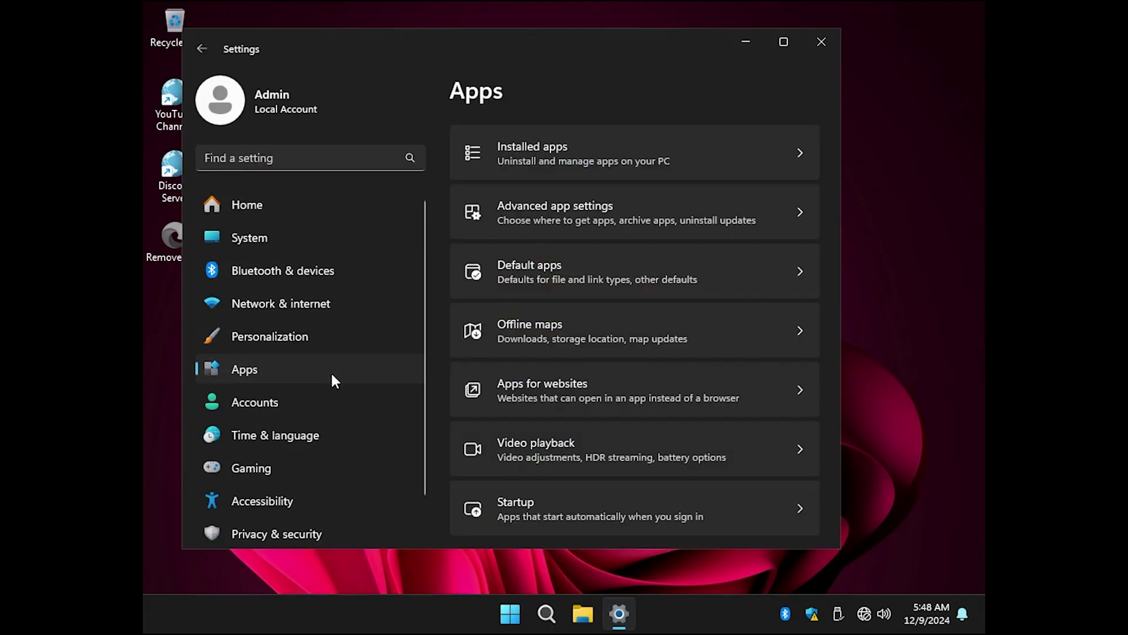
left_click(523, 148)
scroll(758, 237, "down", 2)
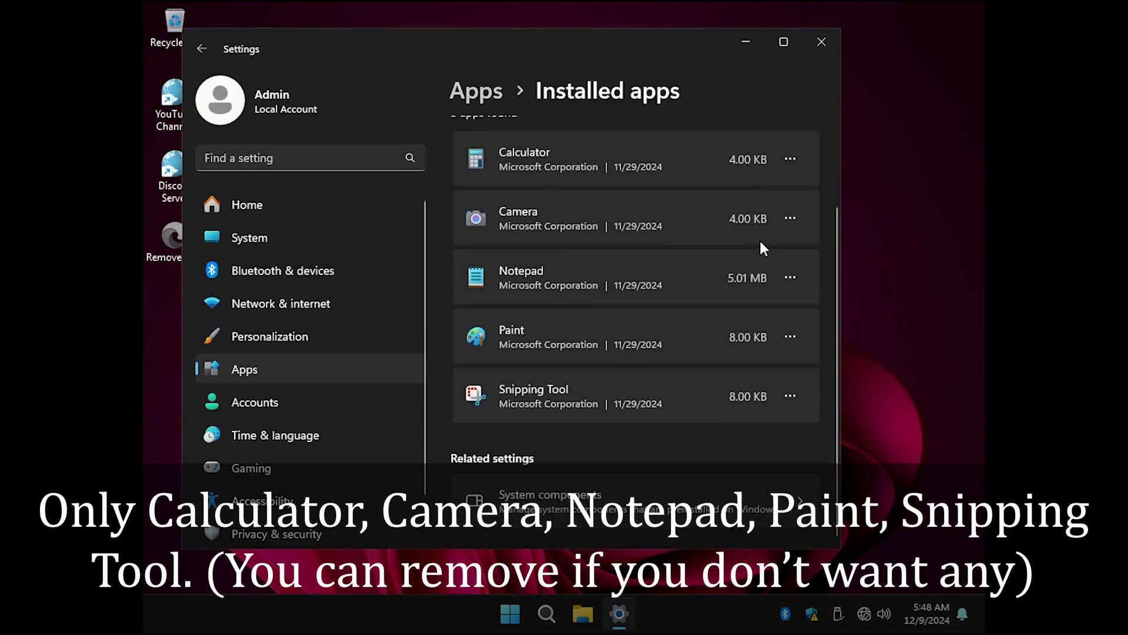
scroll(759, 240, "up", 2)
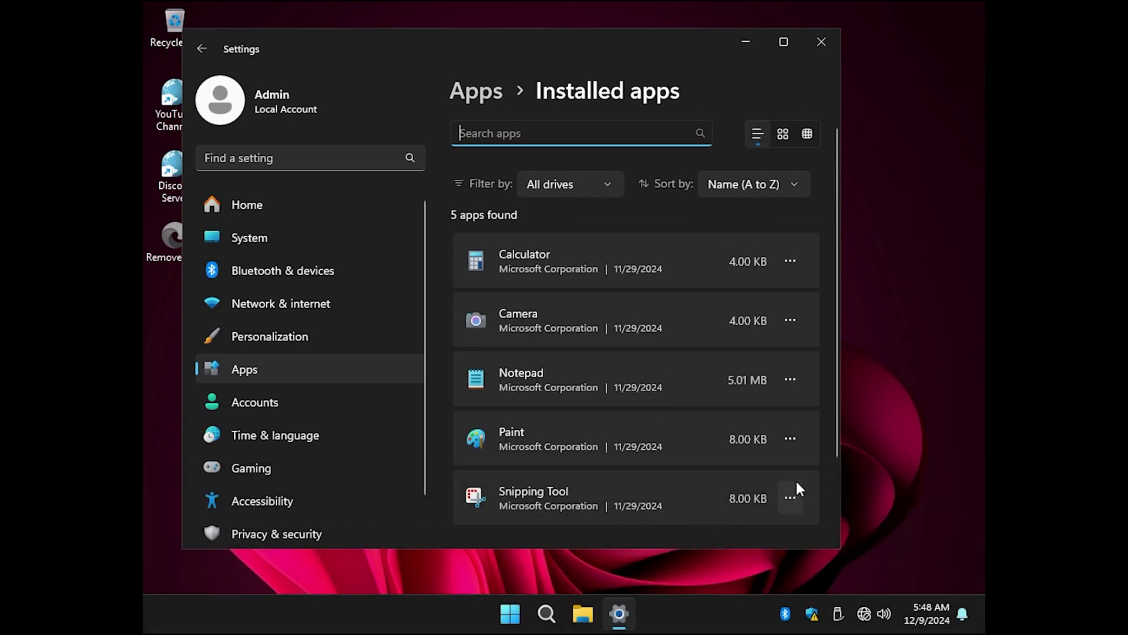
left_click(790, 261)
left_click(792, 282)
left_click(791, 319)
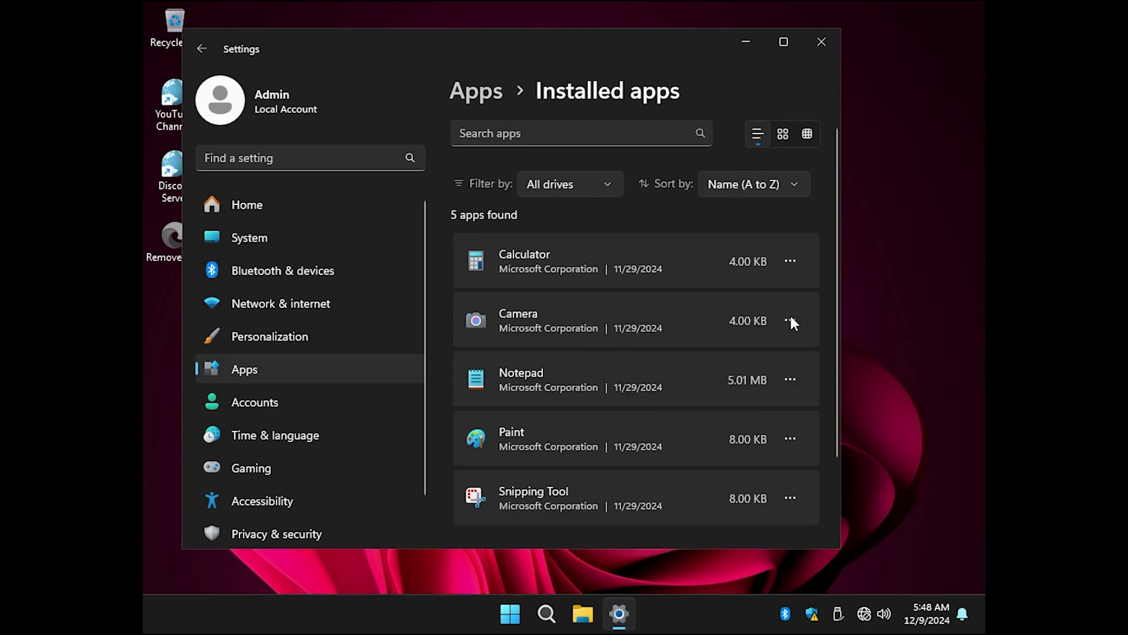
left_click(791, 380)
left_click(791, 439)
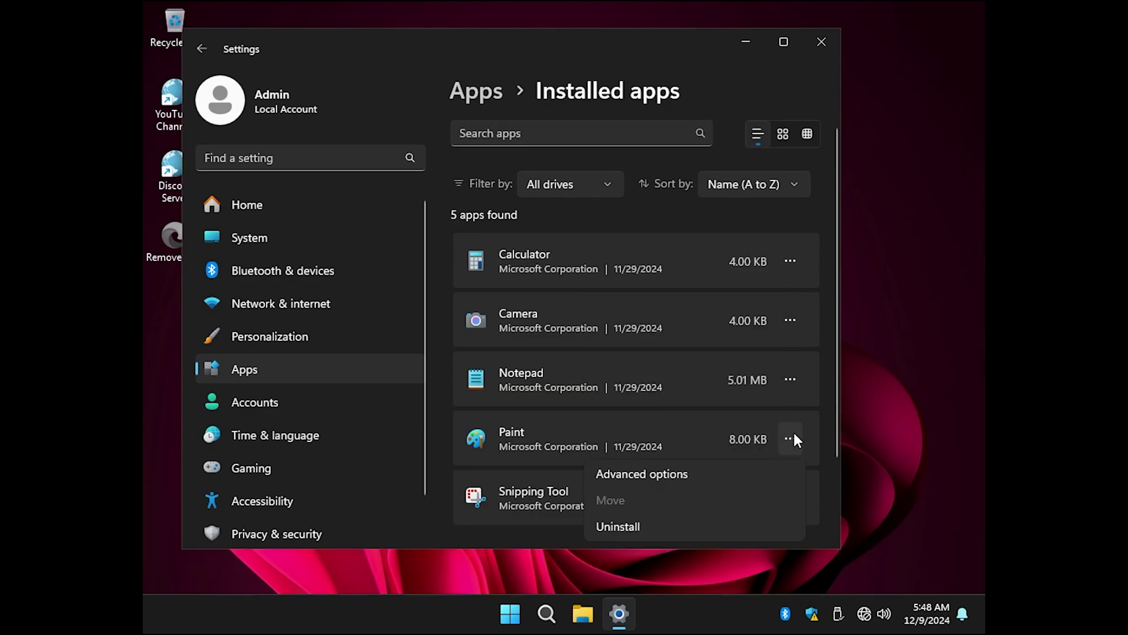
left_click(790, 497)
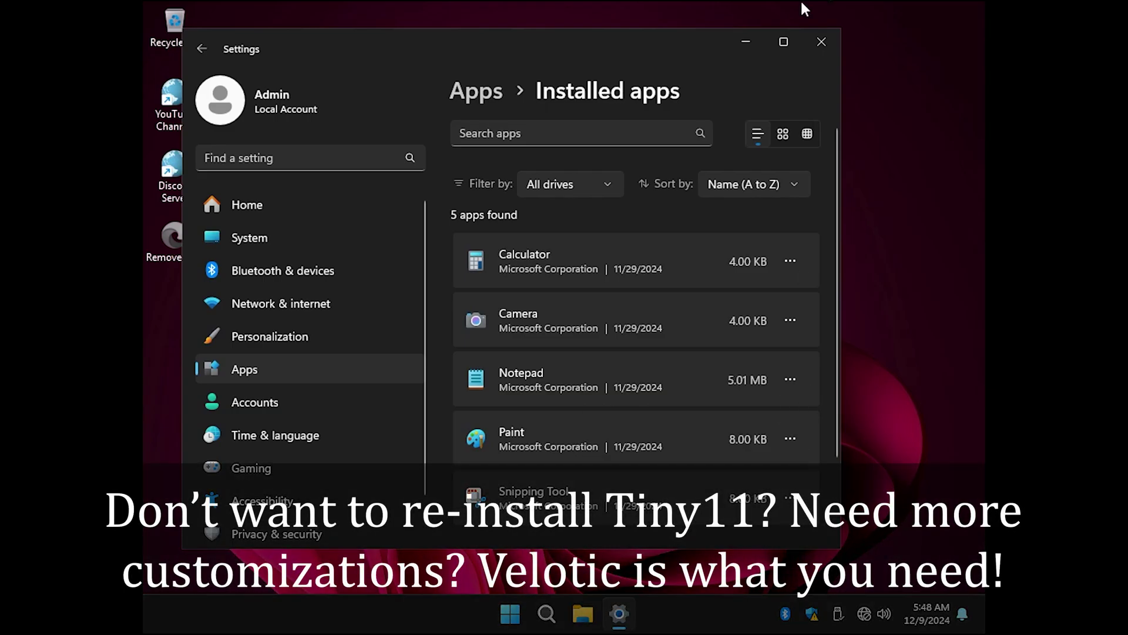
left_click(822, 45)
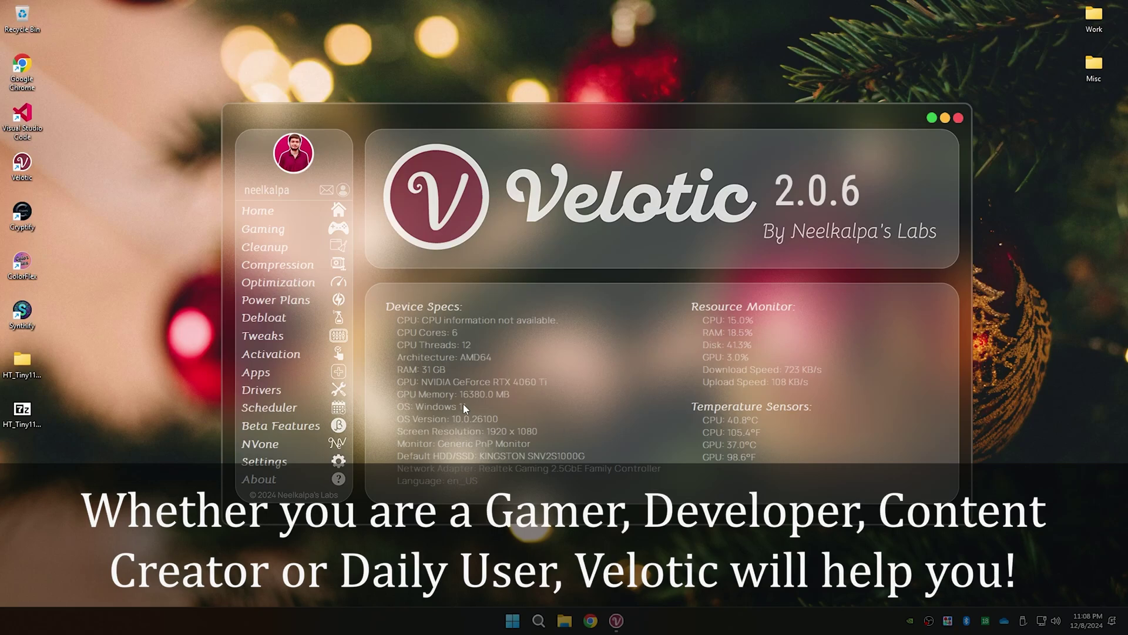
Step: Show Velotic's Gaming optimizations and page forward through the supported games list
left_click(344, 227)
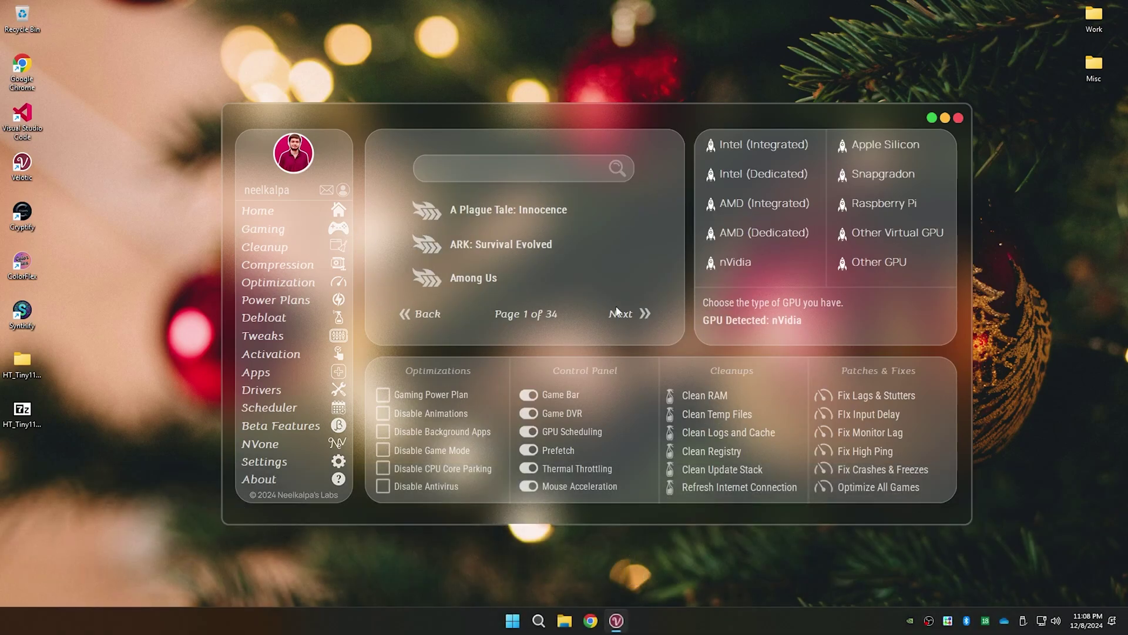
left_click(643, 314)
left_click(644, 315)
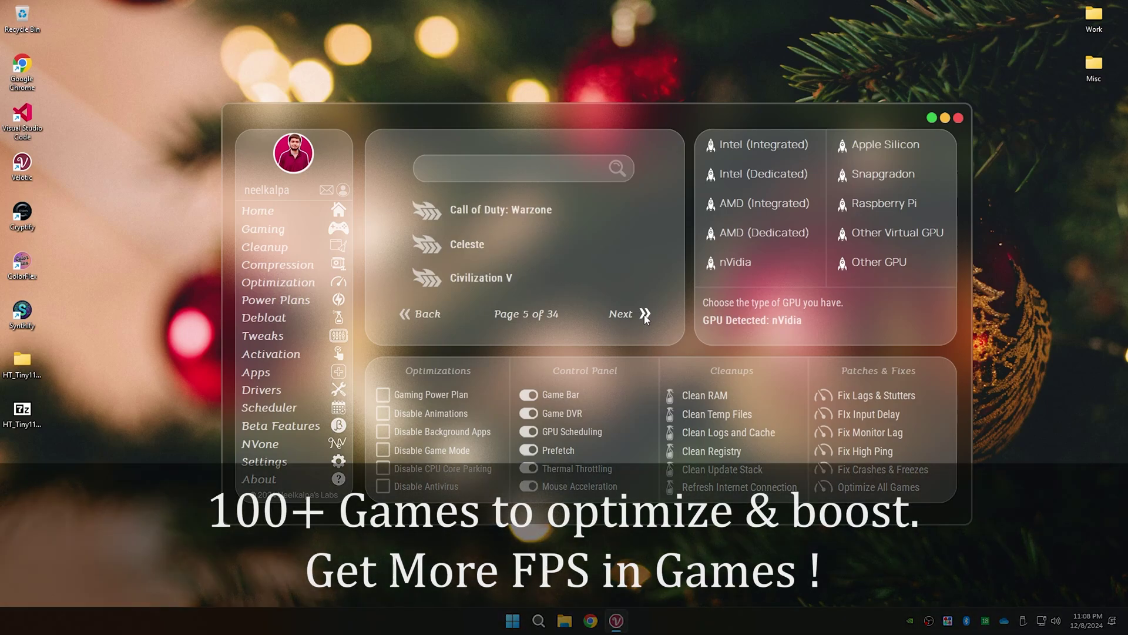
left_click(644, 314)
left_click(643, 314)
left_click(644, 315)
left_click(644, 314)
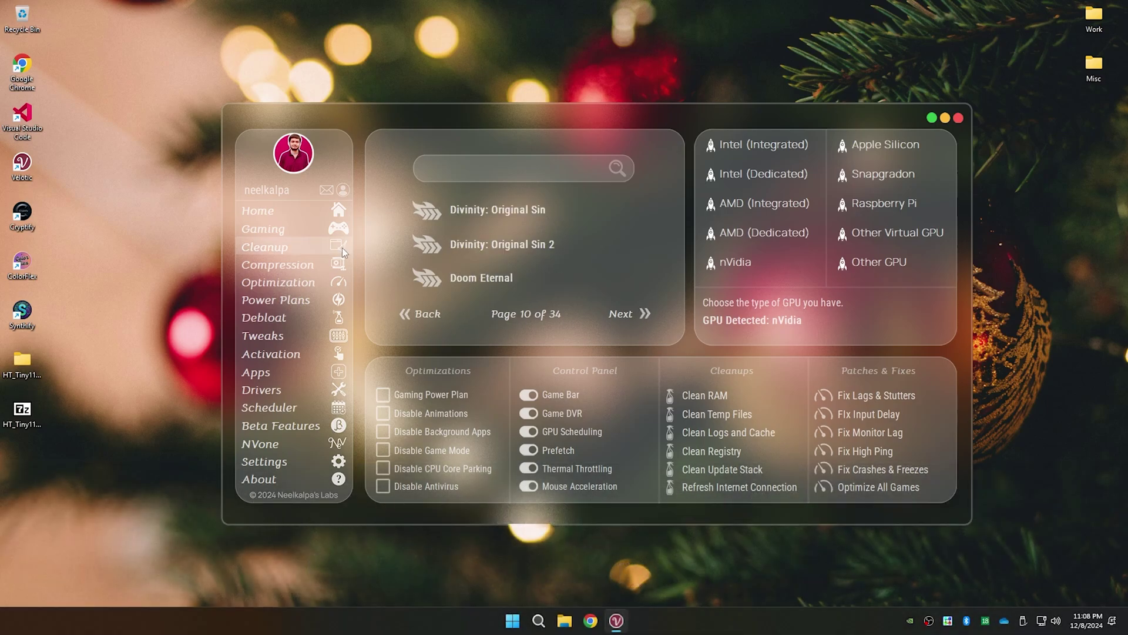
Step: Visit Velotic's Cleanup, Compression, Optimization and Power Plans pages, ending on Debloat
left_click(342, 248)
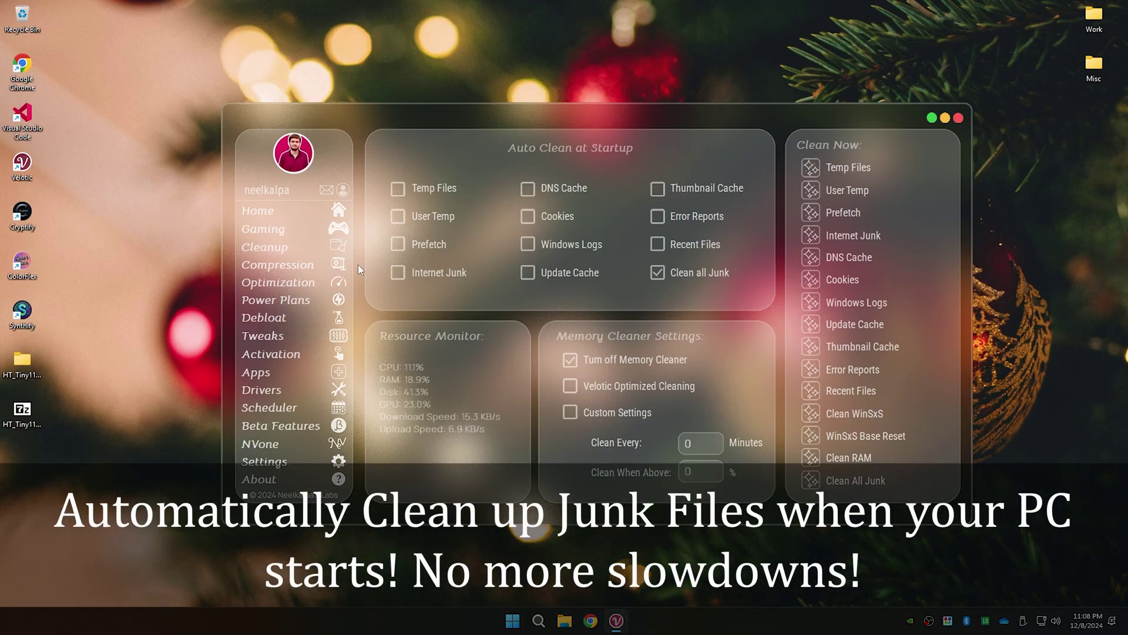
left_click(343, 262)
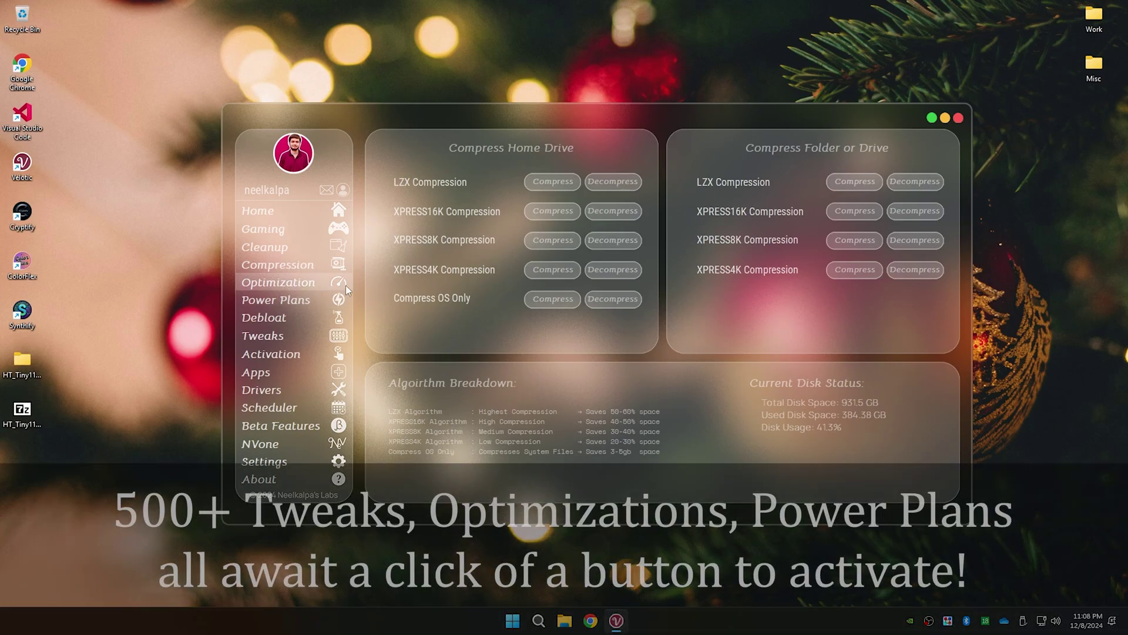
left_click(346, 285)
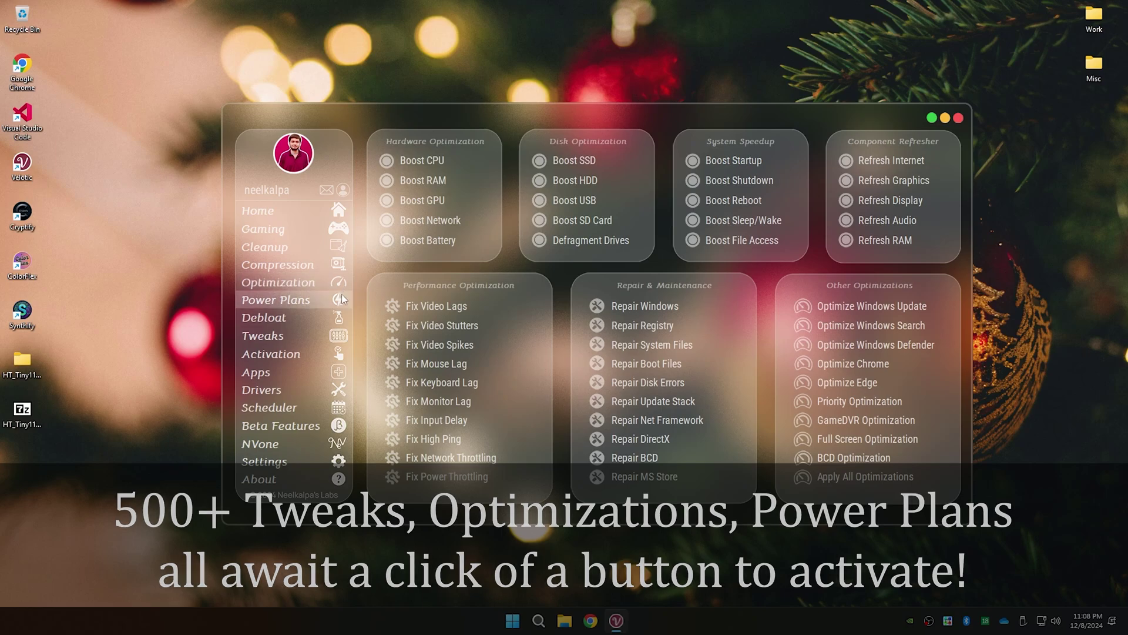
left_click(342, 299)
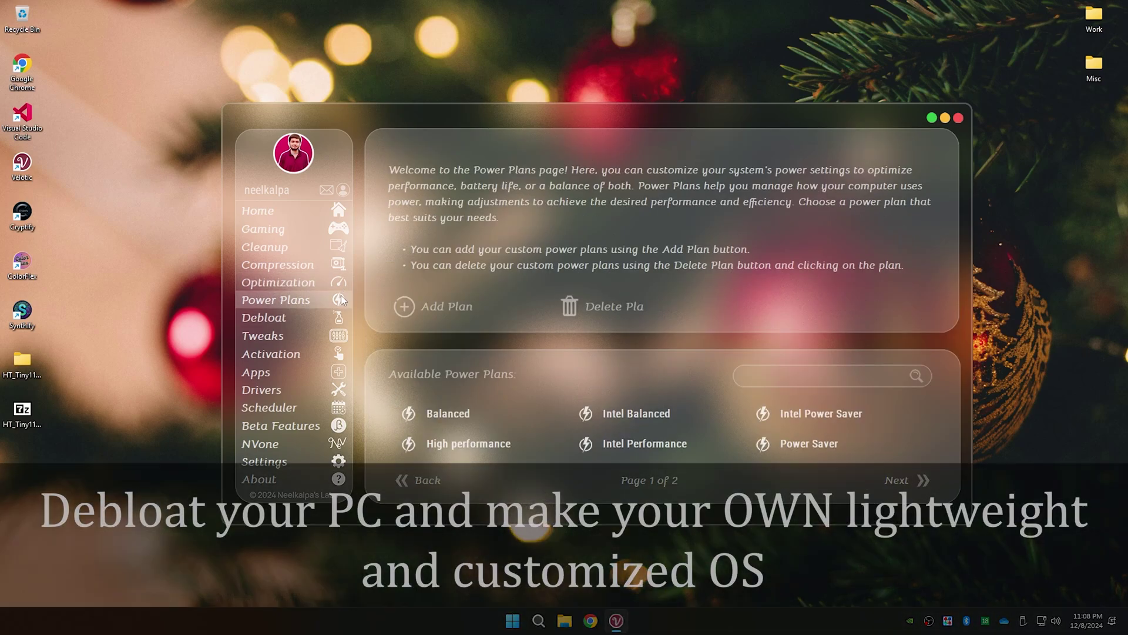
left_click(339, 314)
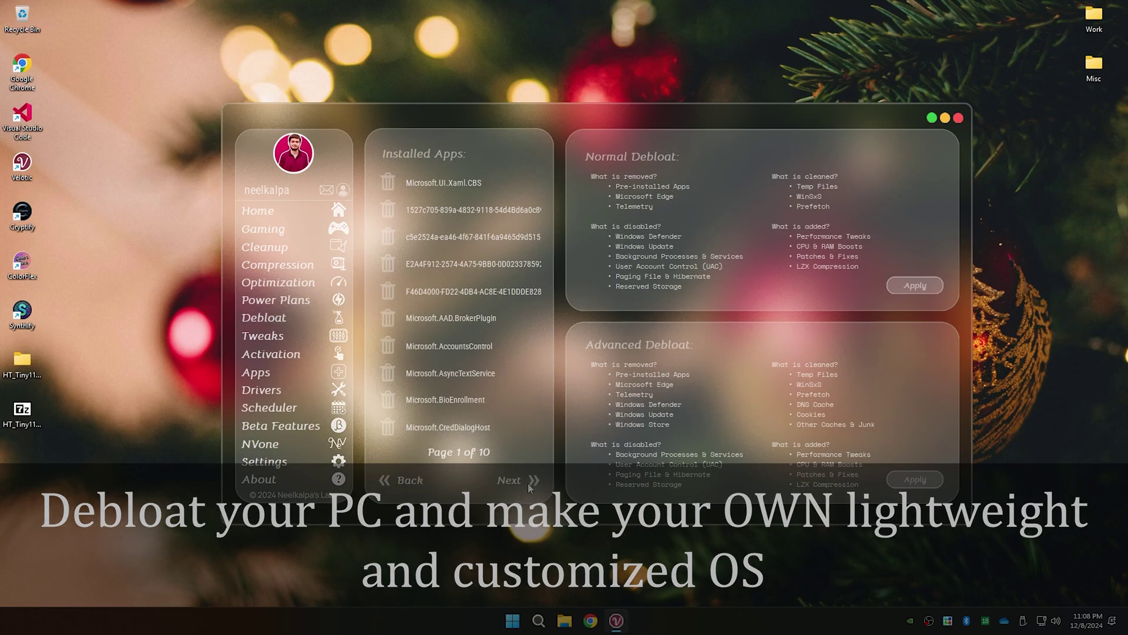
Step: Page through the Debloat installed apps list, then switch to the system Tweaks
left_click(532, 480)
left_click(533, 480)
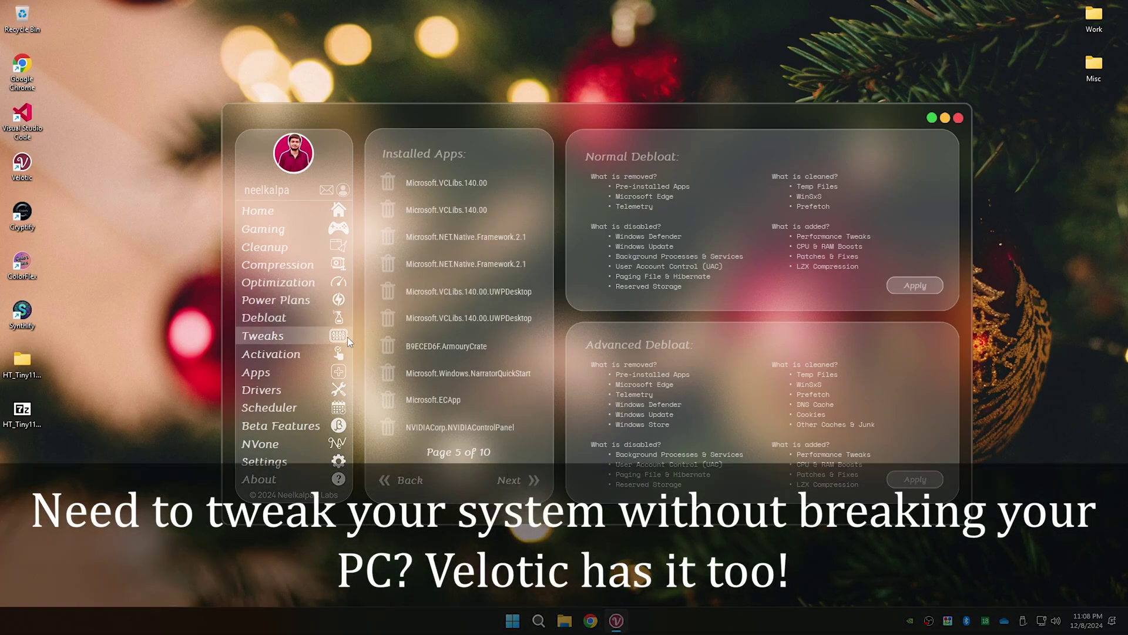
left_click(348, 338)
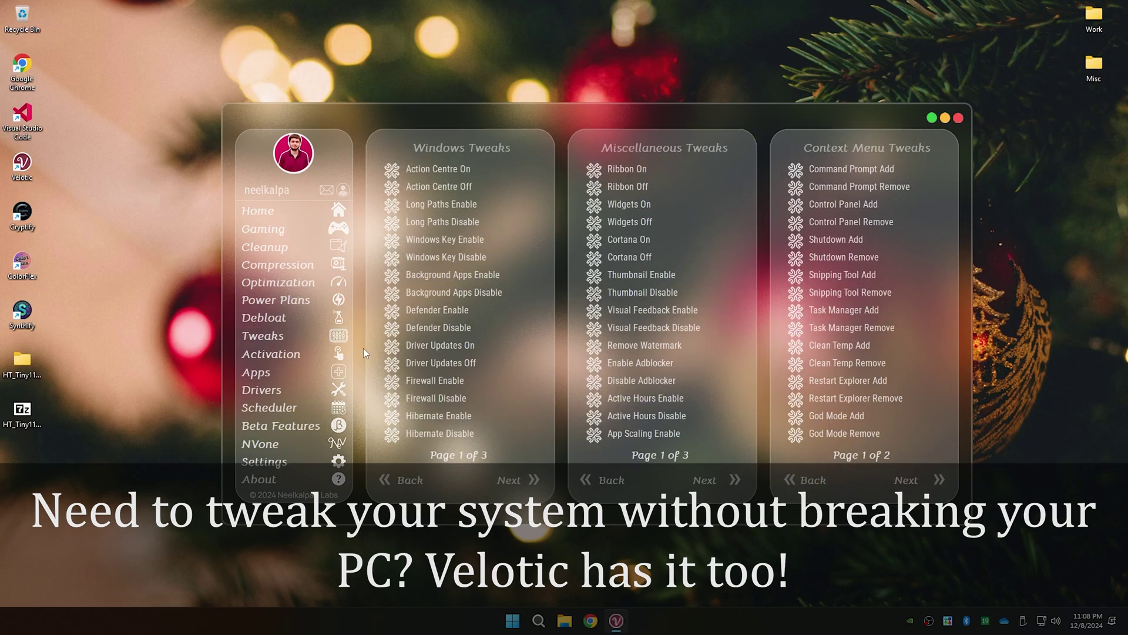
Step: Page forward in the Windows, Miscellaneous and Context Menu tweak columns
left_click(533, 480)
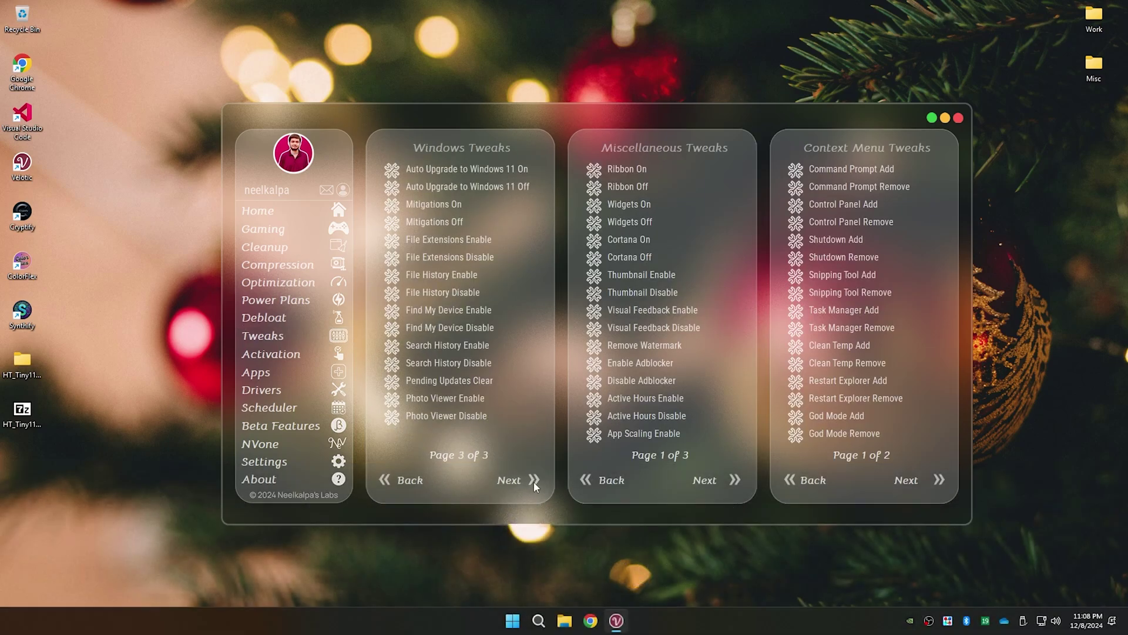
left_click(735, 479)
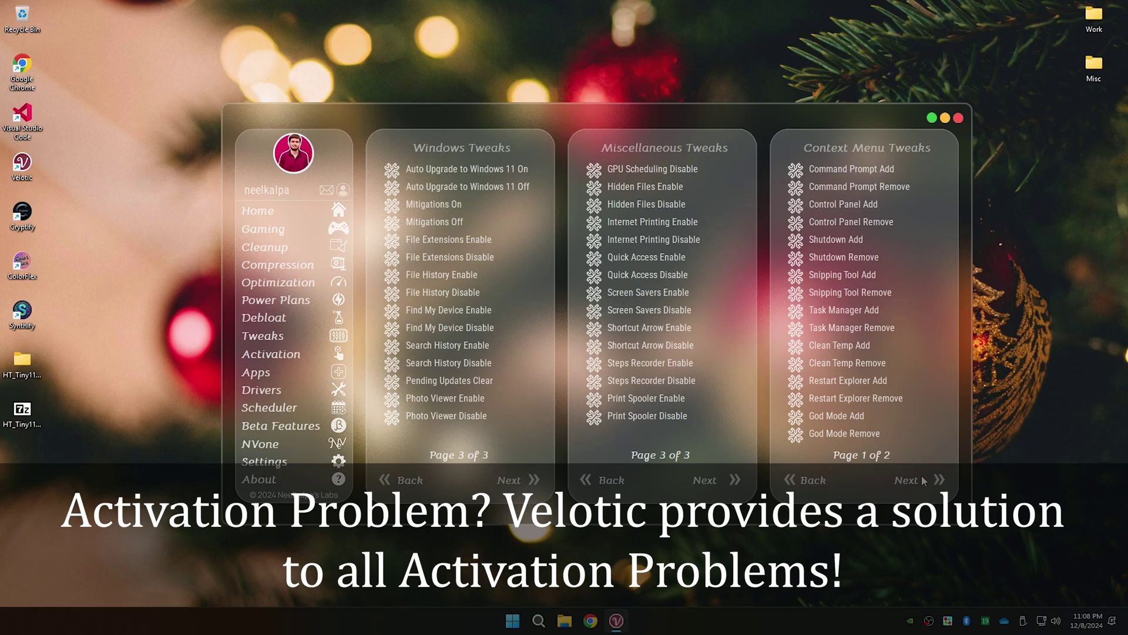
left_click(942, 481)
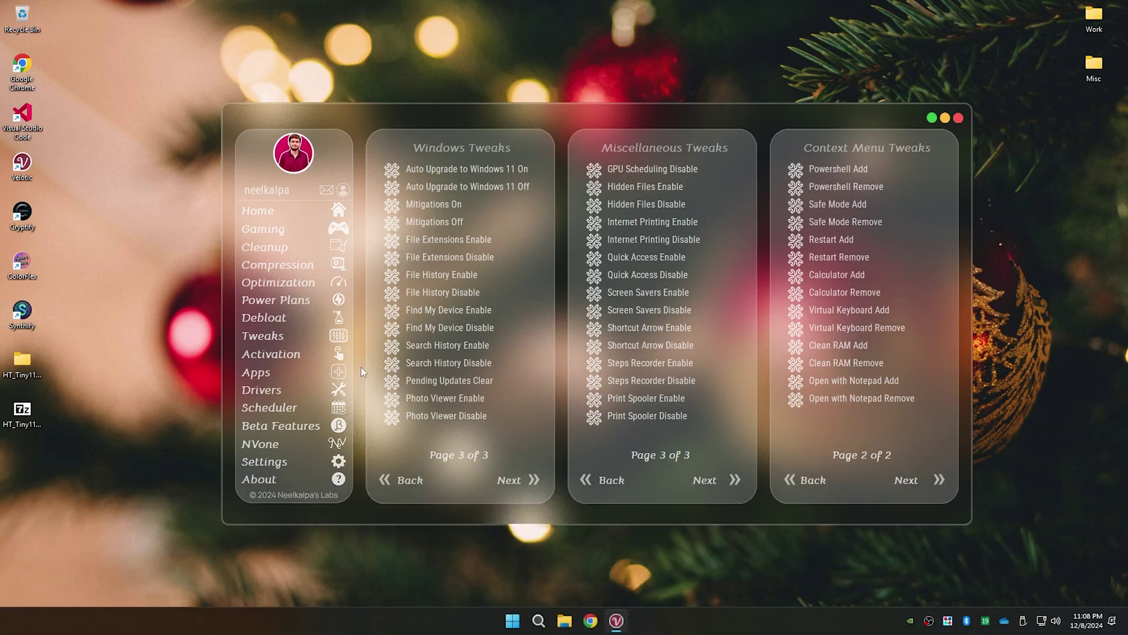
Step: Page Velotic's Apps installer to install page 4 (Visual Studio, WhatsApp, iTunes) and download page 3
left_click(343, 369)
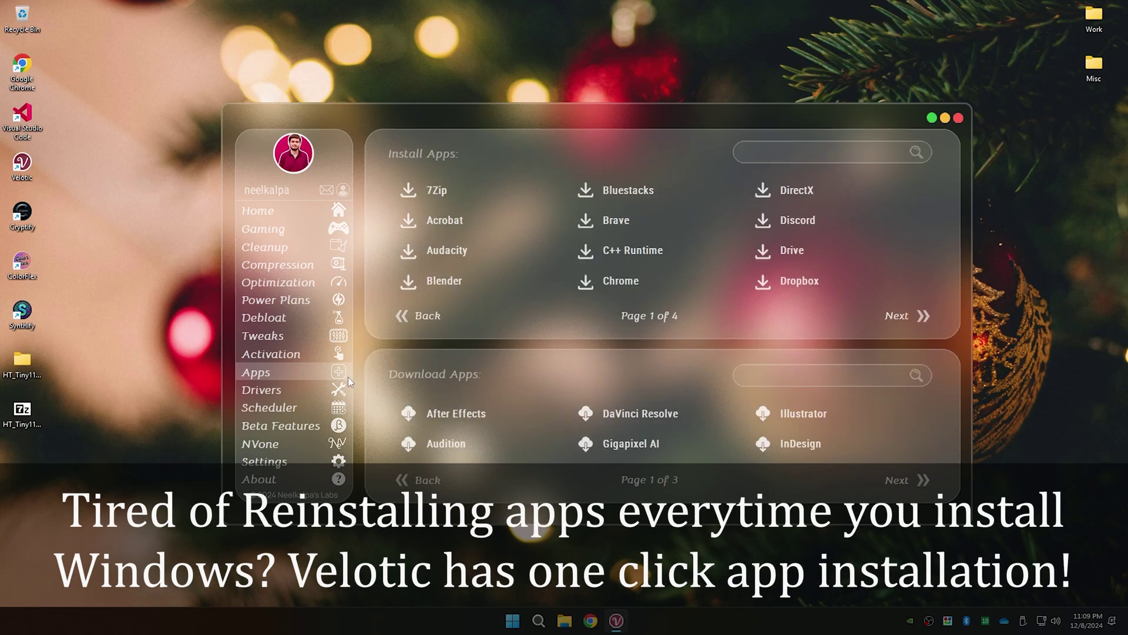
left_click(923, 317)
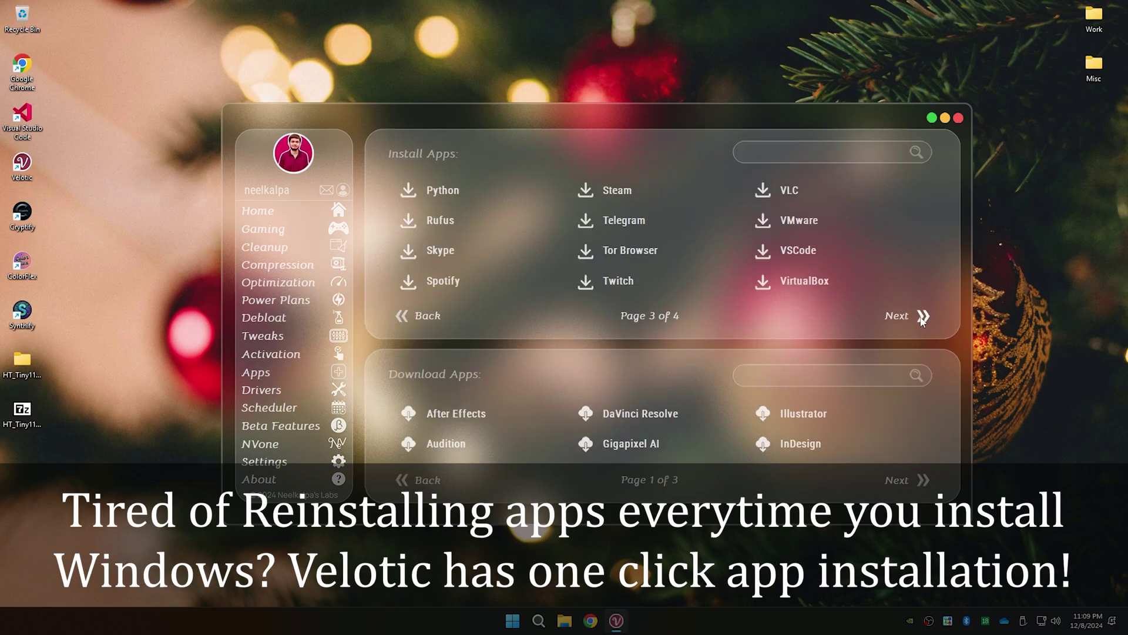
left_click(923, 317)
left_click(922, 479)
left_click(923, 480)
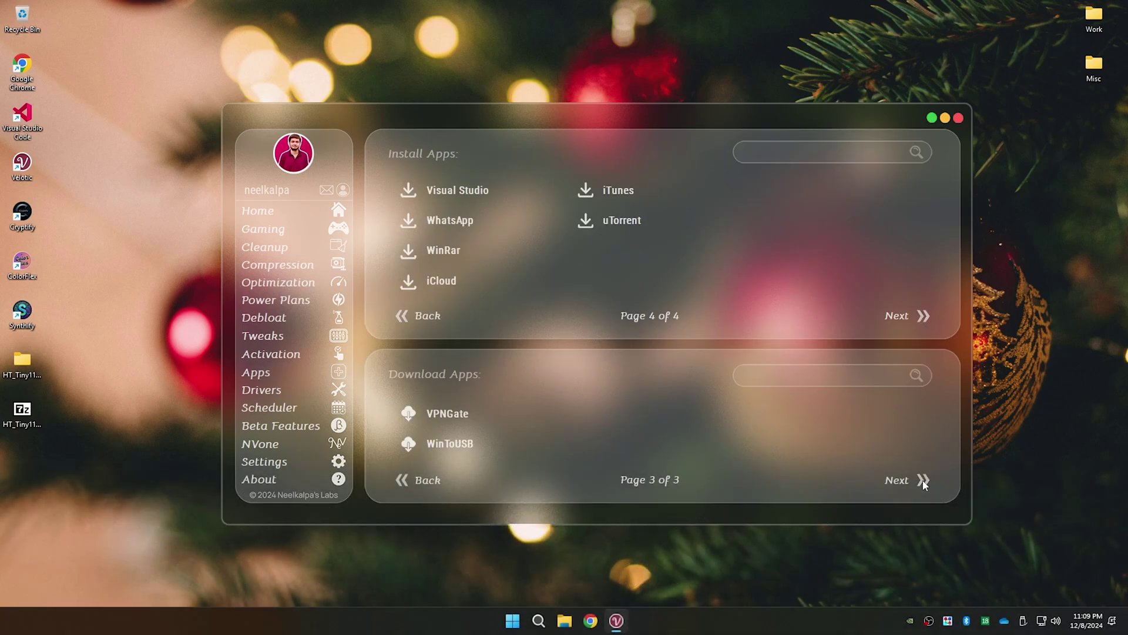